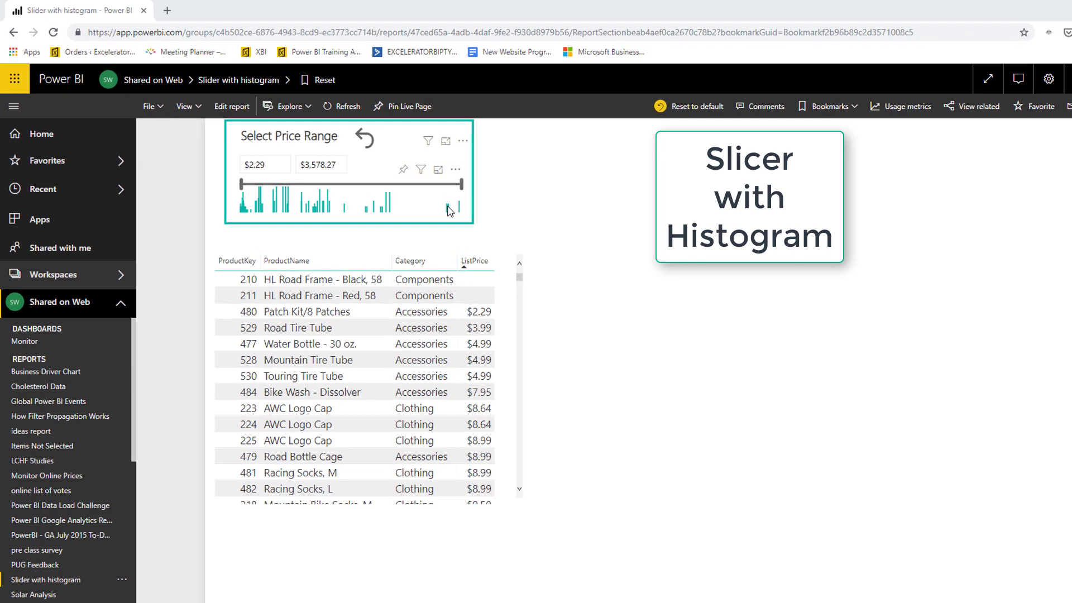
# Narrow the web report's price range to $625.19–$1,890.42 and sort the table by ListPrice descending.
pyautogui.moveTo(405, 190)
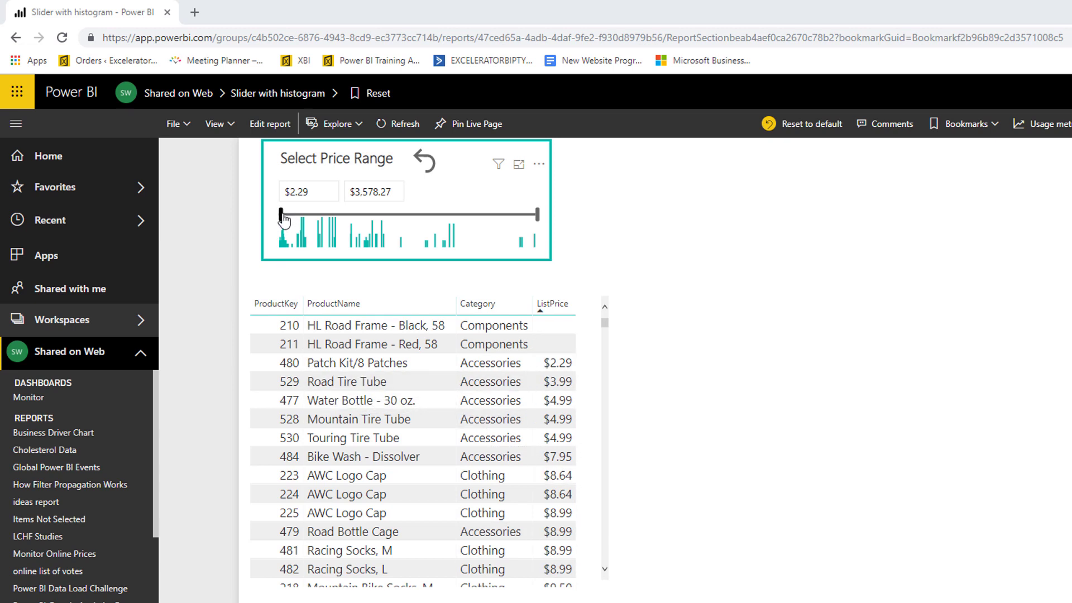
pyautogui.moveTo(283, 220); pyautogui.dragTo(329, 228)
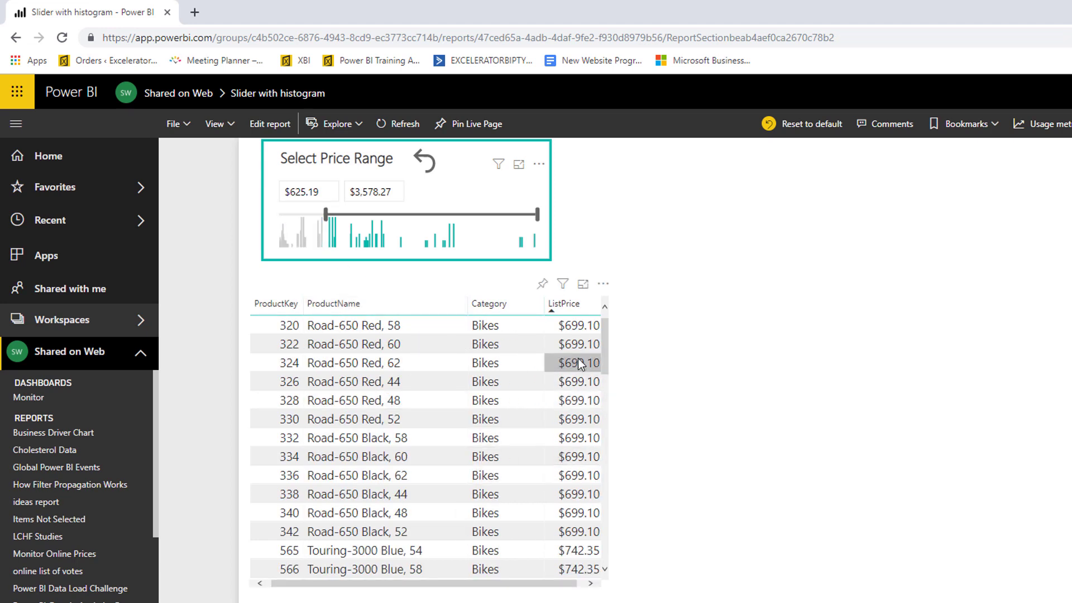
pyautogui.moveTo(544, 309); pyautogui.dragTo(534, 308)
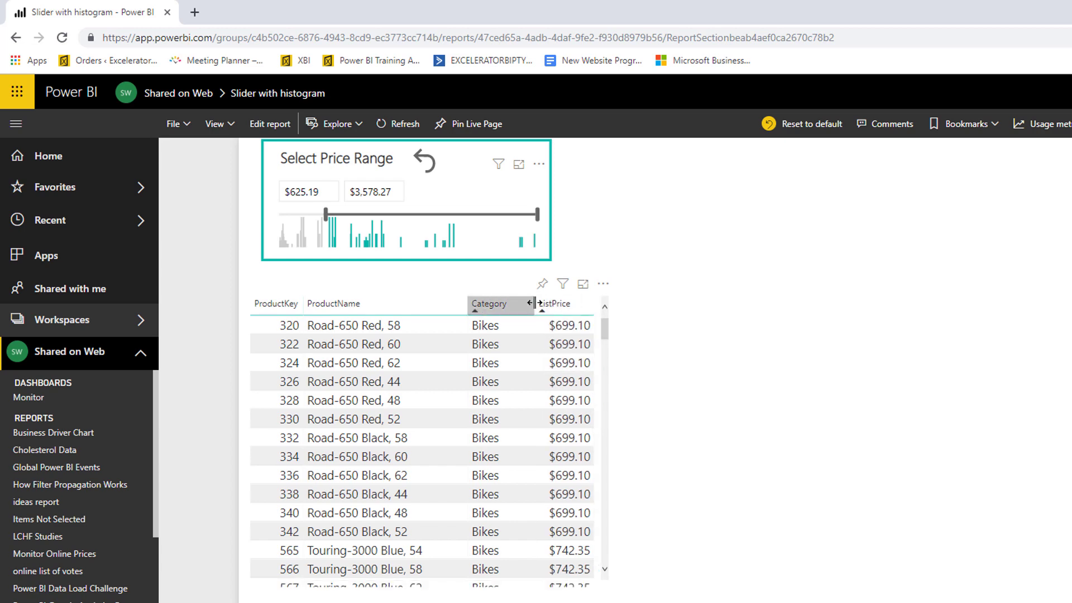
pyautogui.click(579, 310)
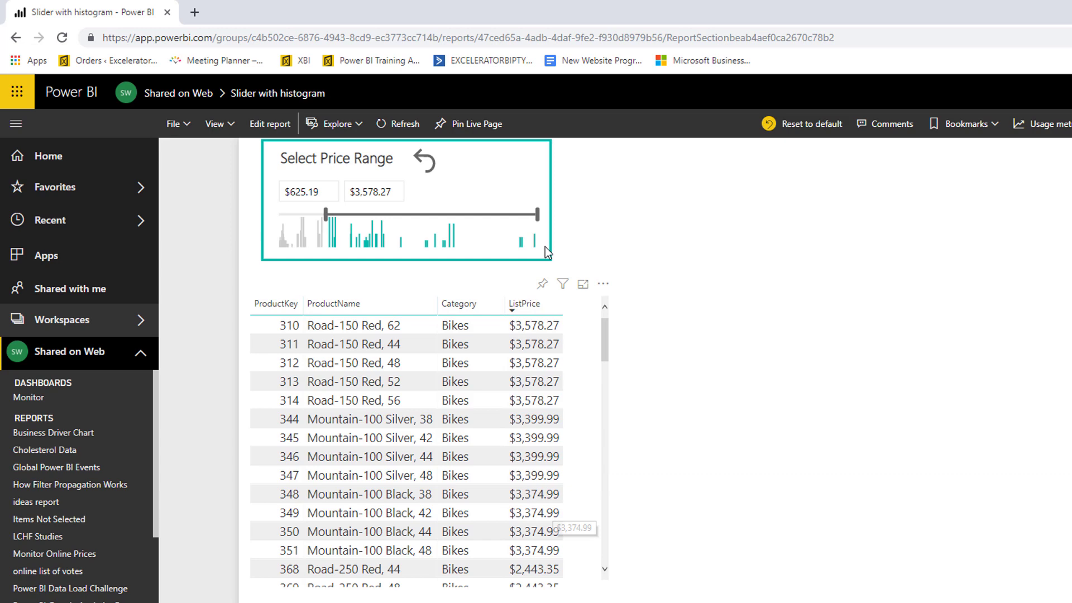
pyautogui.moveTo(493, 217); pyautogui.dragTo(417, 229)
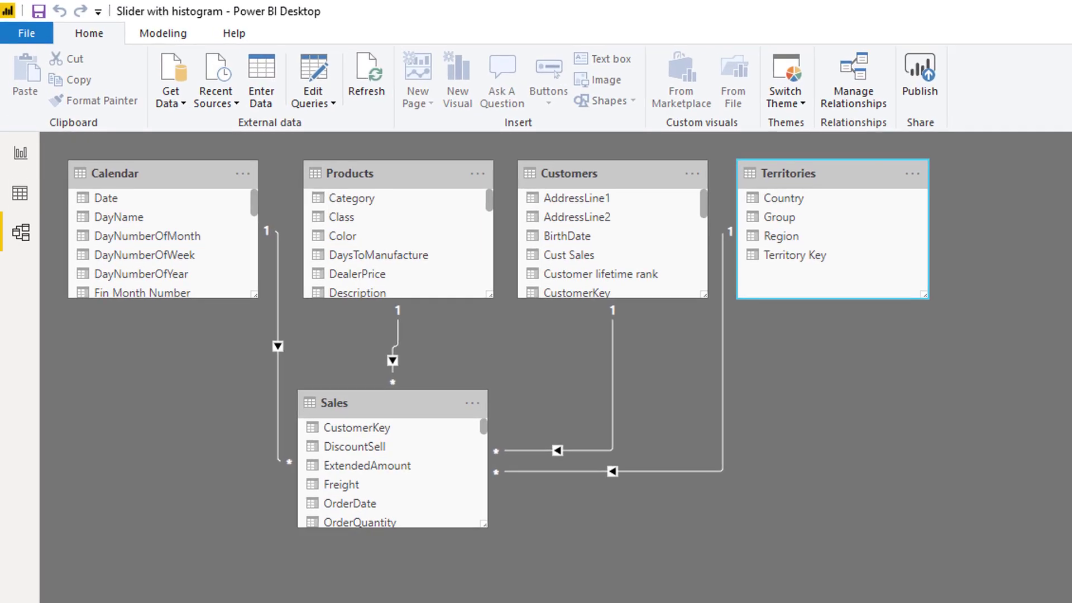
# Move the Sales table lower in the model diagram and select the Products ListPrice field.
pyautogui.click(438, 407)
pyautogui.moveTo(412, 407); pyautogui.dragTo(509, 469)
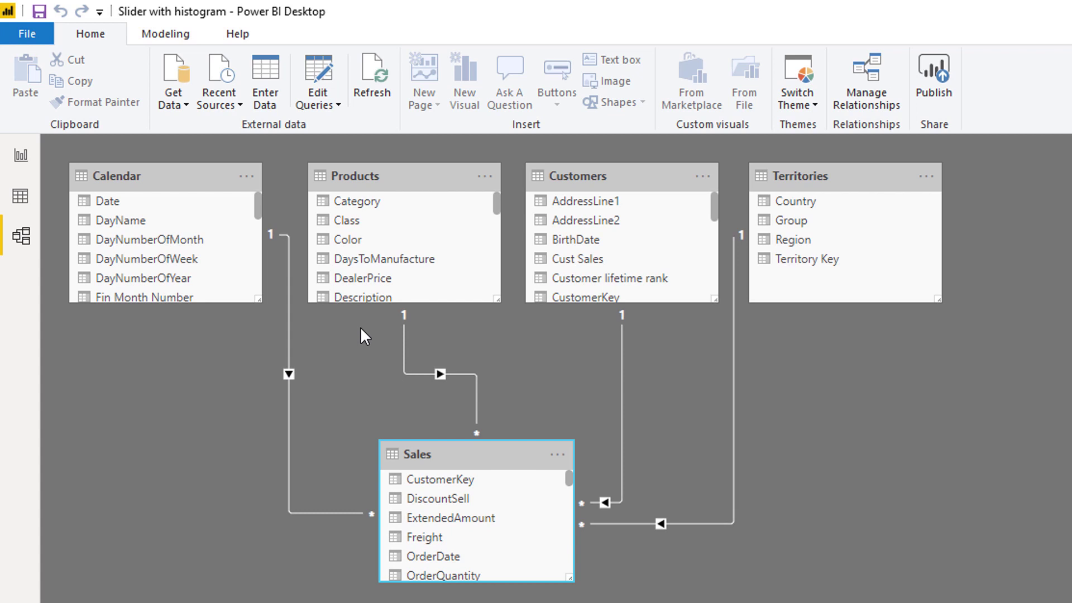
pyautogui.click(404, 351)
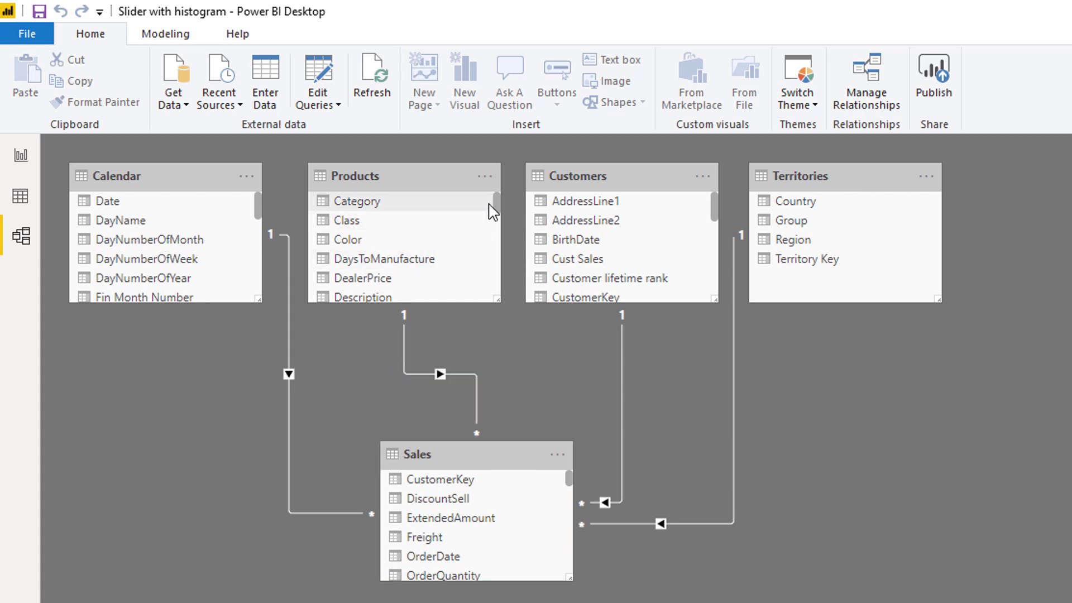
pyautogui.moveTo(494, 204); pyautogui.dragTo(499, 230)
pyautogui.click(342, 205)
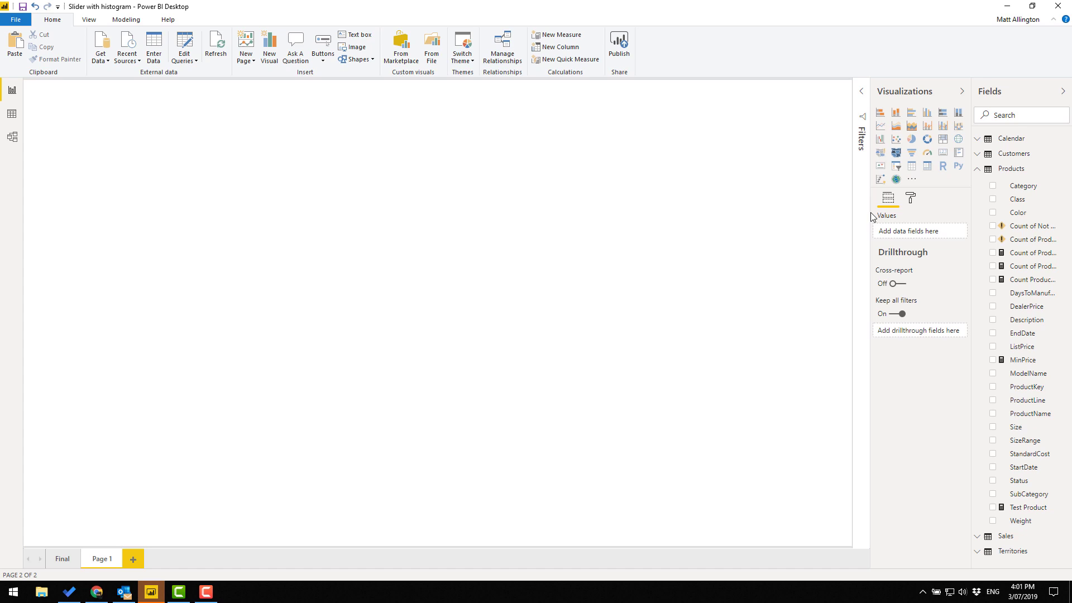
# Add a table visual at the page centre with ListPrice and ProductKey fields.
pyautogui.click(912, 167)
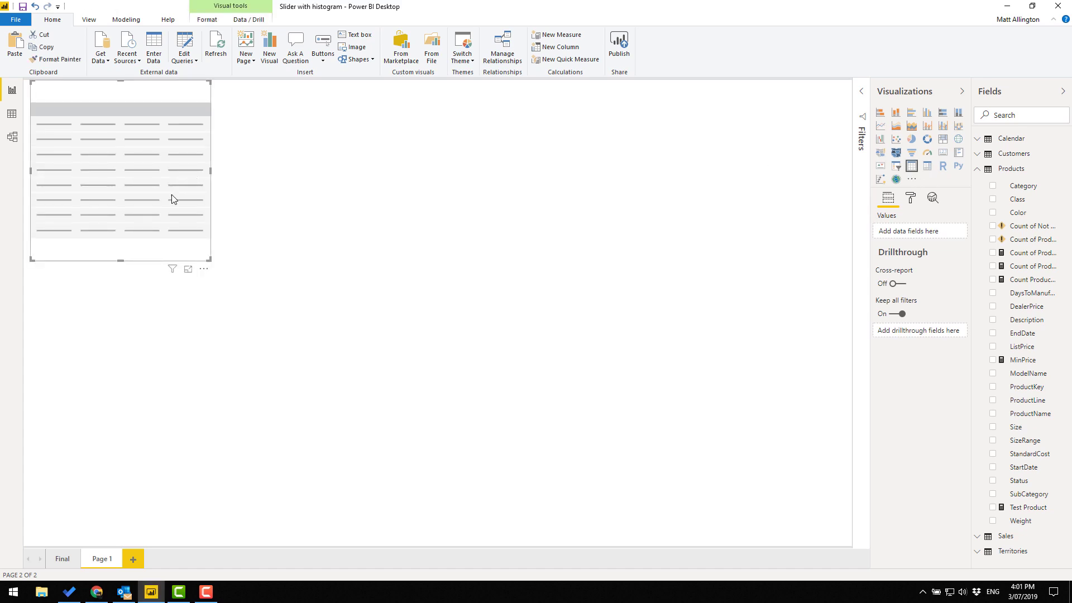
pyautogui.moveTo(172, 194); pyautogui.dragTo(601, 408)
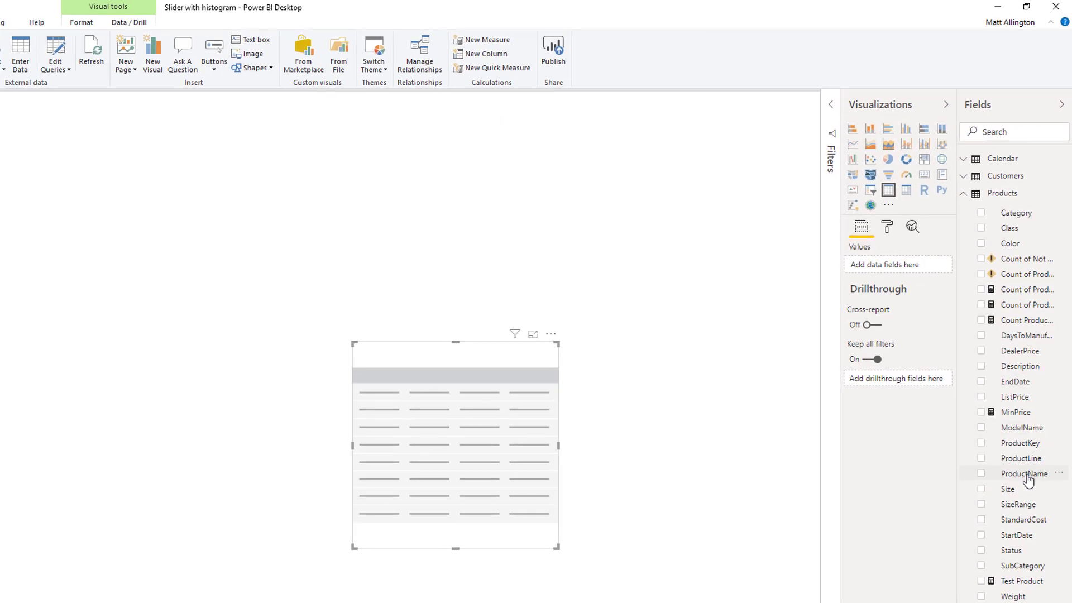
pyautogui.moveTo(1030, 403); pyautogui.dragTo(503, 426)
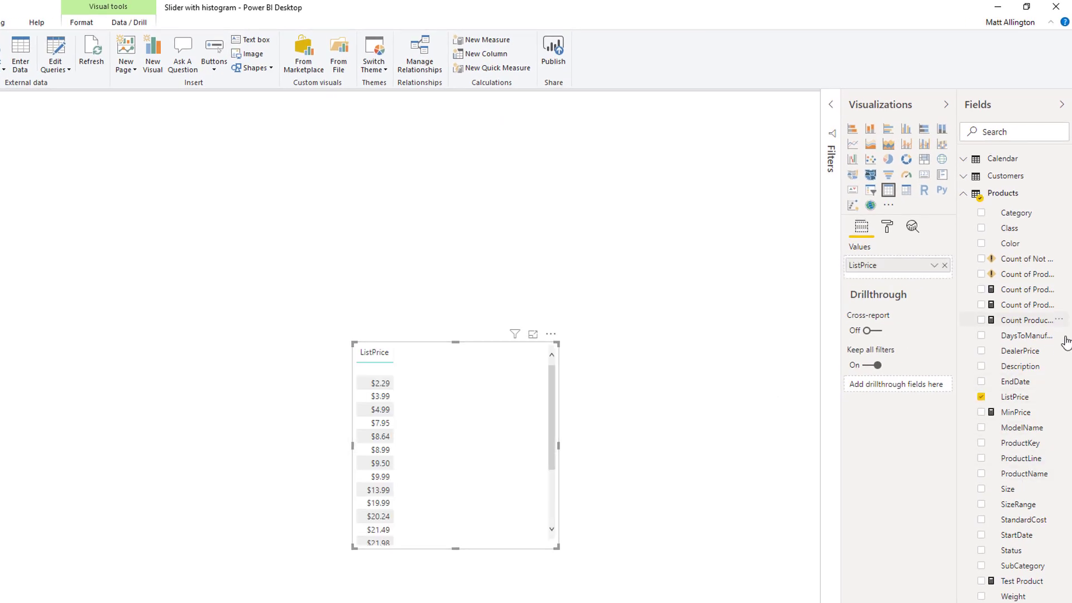
pyautogui.moveTo(1022, 442); pyautogui.dragTo(893, 296)
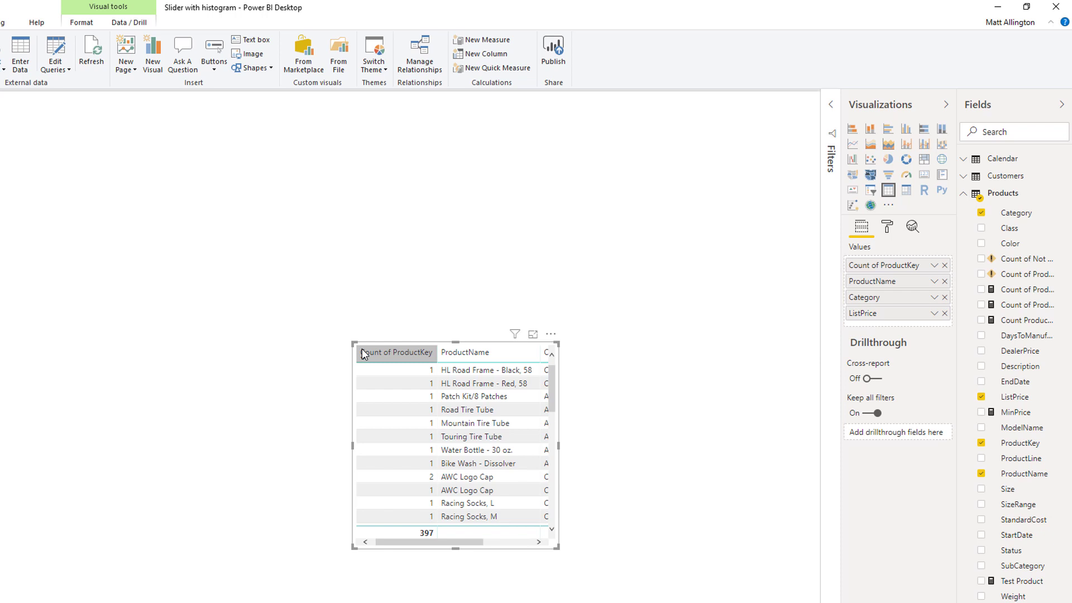
# Enlarge the table and set ProductKey to Don't summarize so raw keys show.
pyautogui.moveTo(354, 344); pyautogui.dragTo(215, 323)
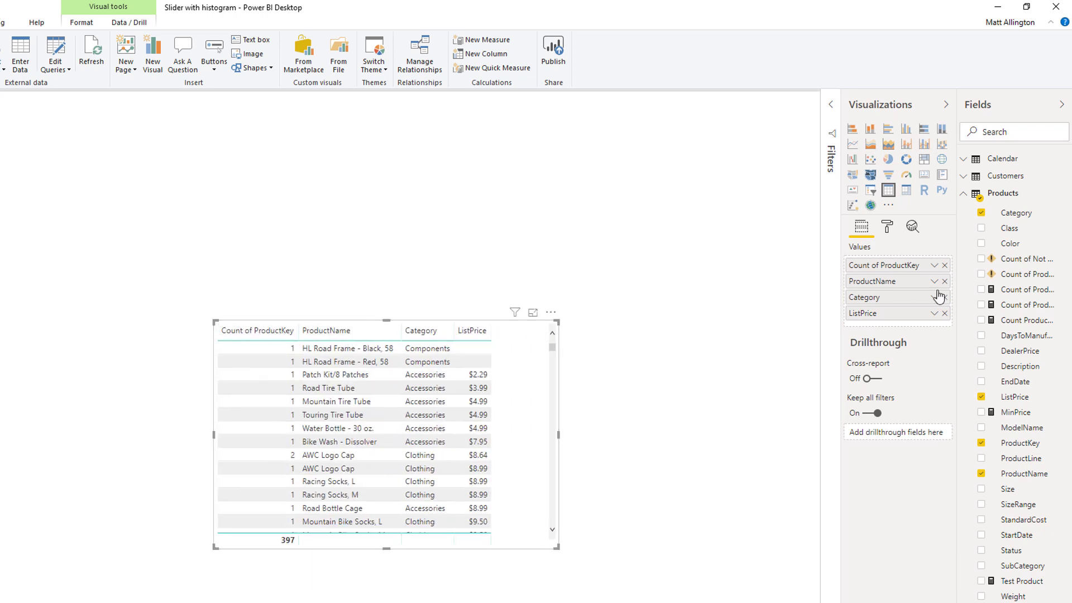
pyautogui.click(934, 266)
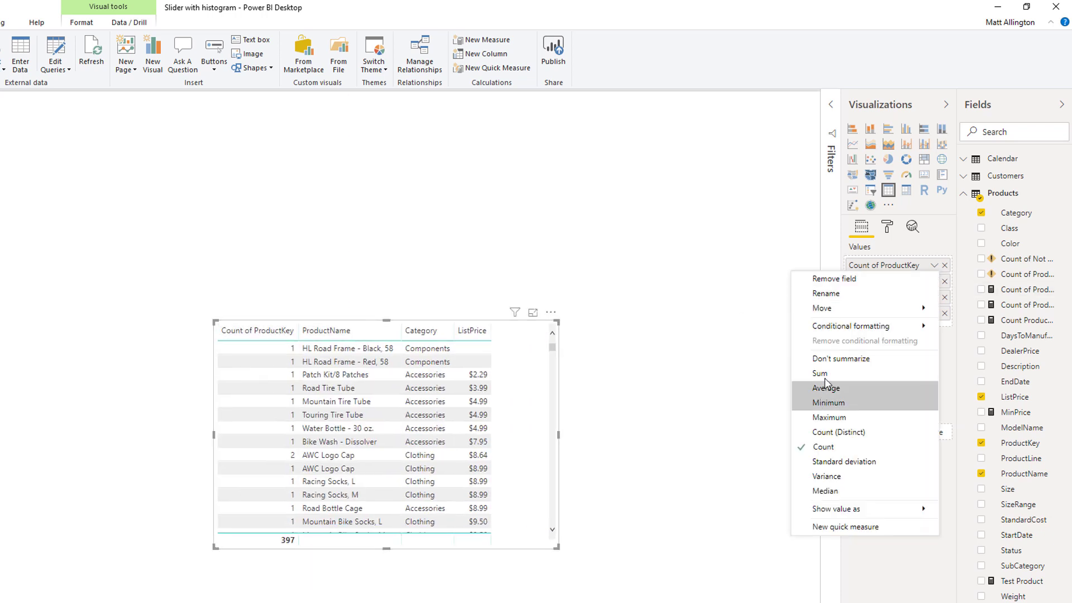
pyautogui.click(827, 364)
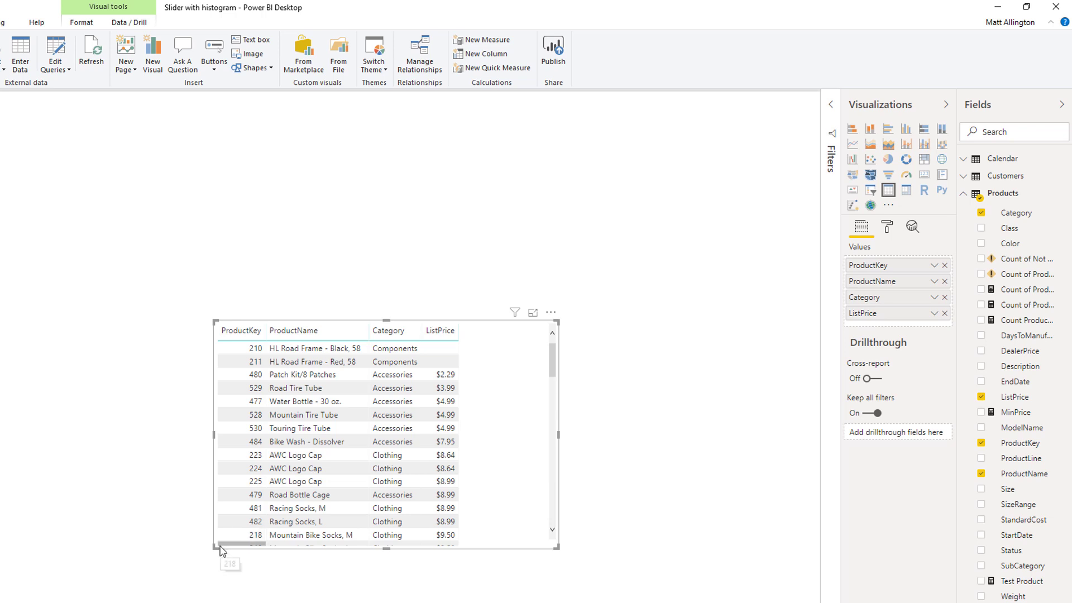
pyautogui.moveTo(214, 550); pyautogui.dragTo(175, 596)
pyautogui.click(167, 592)
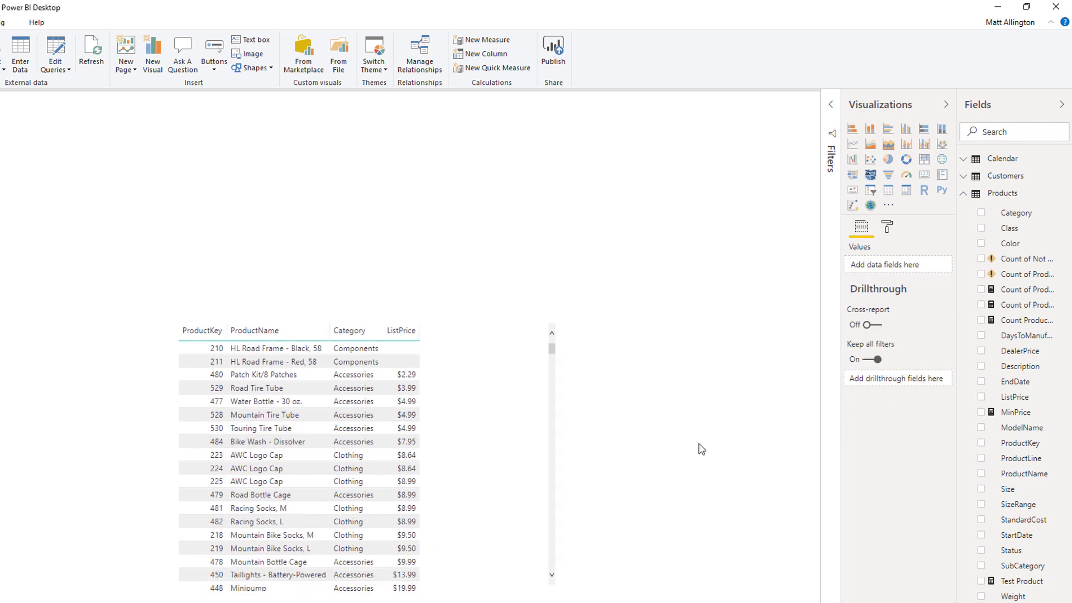
# Place a card right of the table showing Count of ProductKey, 397.
pyautogui.click(925, 175)
pyautogui.moveTo(647, 489); pyautogui.dragTo(744, 427)
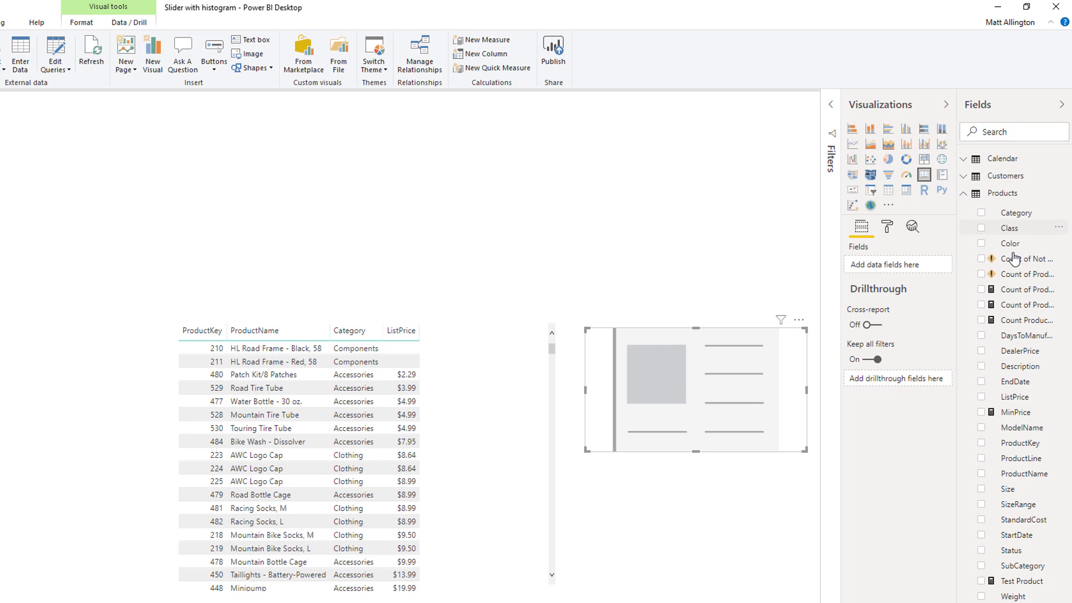
pyautogui.moveTo(1028, 452); pyautogui.dragTo(712, 410)
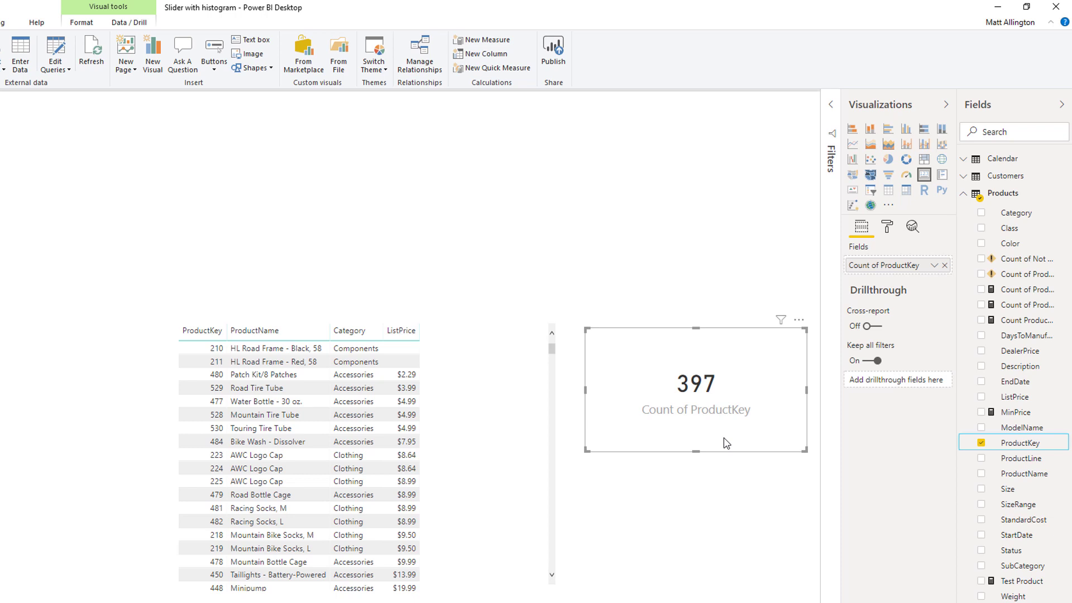
# Add a wide, short ListPrice slicer at upper centre set to $660.83–$2,510.99.
pyautogui.click(356, 198)
pyautogui.click(871, 191)
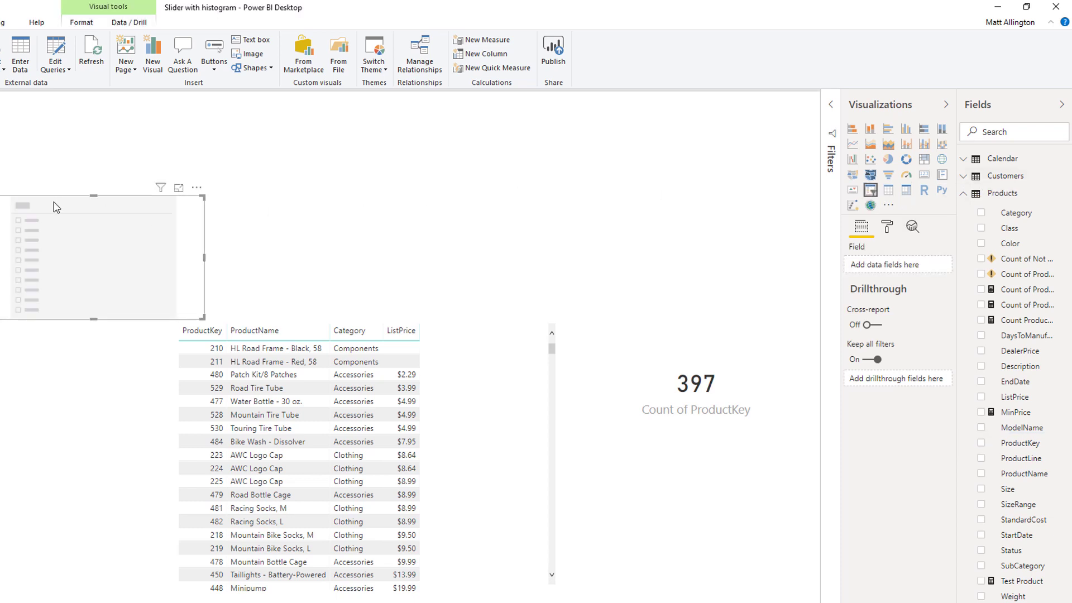
pyautogui.moveTo(56, 206); pyautogui.dragTo(527, 189)
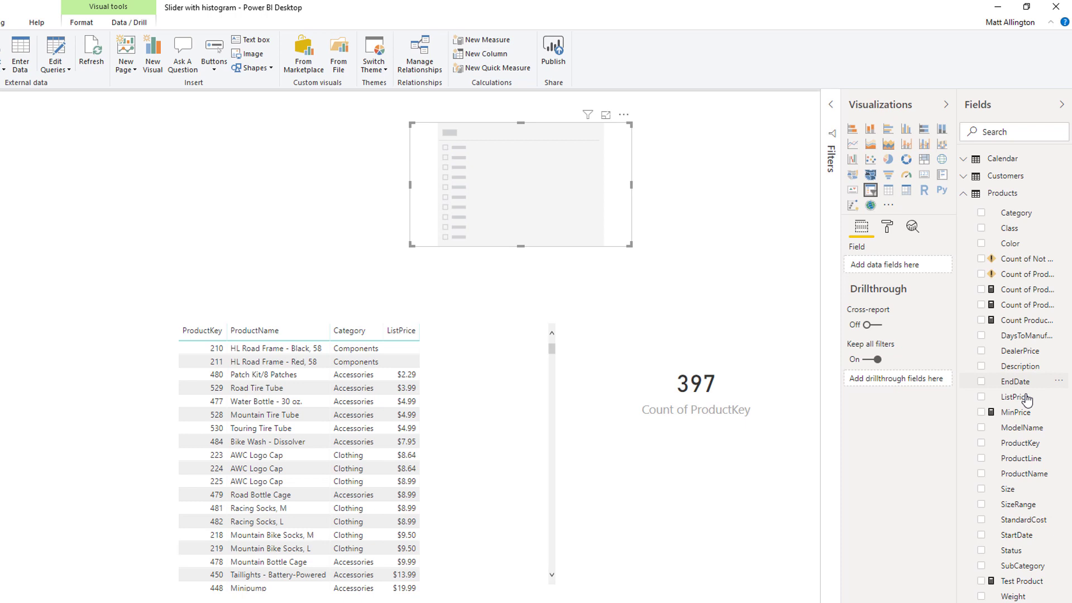
pyautogui.moveTo(1026, 398); pyautogui.dragTo(505, 184)
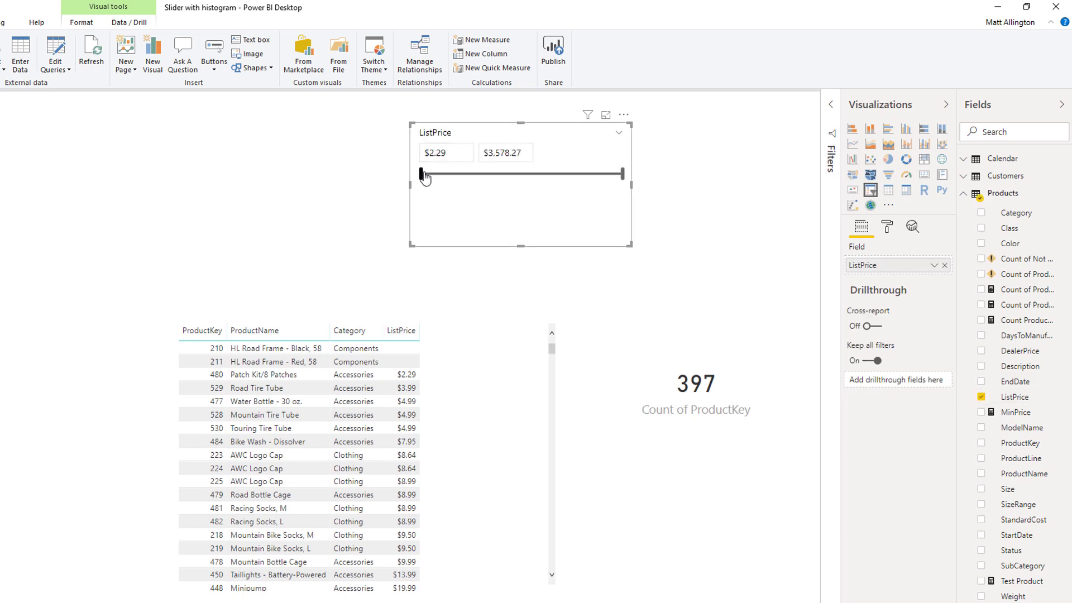
pyautogui.moveTo(421, 173); pyautogui.dragTo(462, 180)
pyautogui.moveTo(623, 178); pyautogui.dragTo(562, 182)
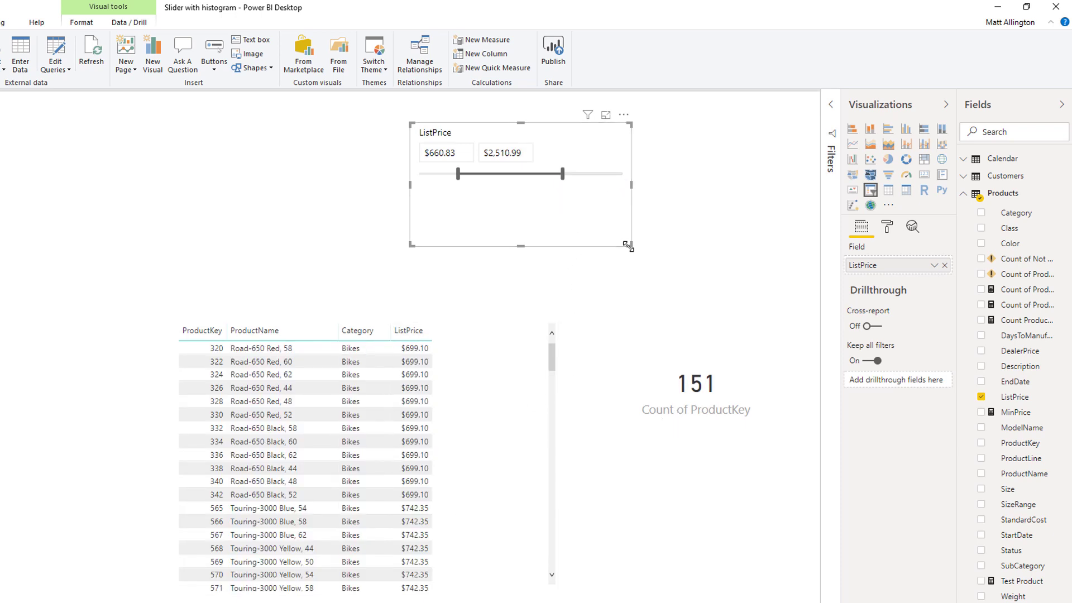
pyautogui.moveTo(629, 244); pyautogui.dragTo(652, 197)
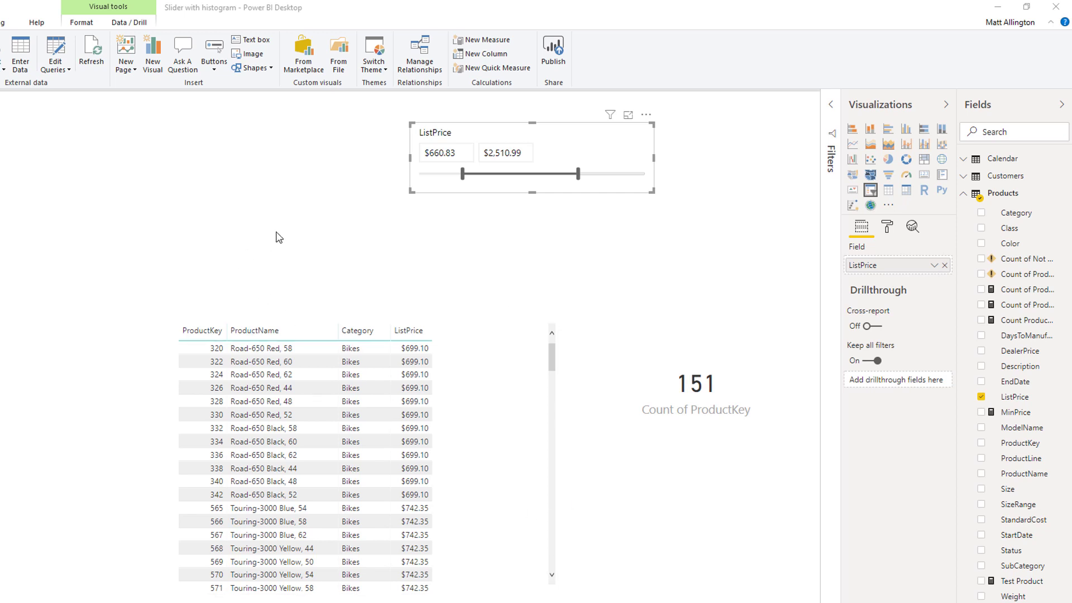
# Place a column chart left of the slicer with ListPrice on the axis and Count of ProductKey as values.
pyautogui.click(260, 206)
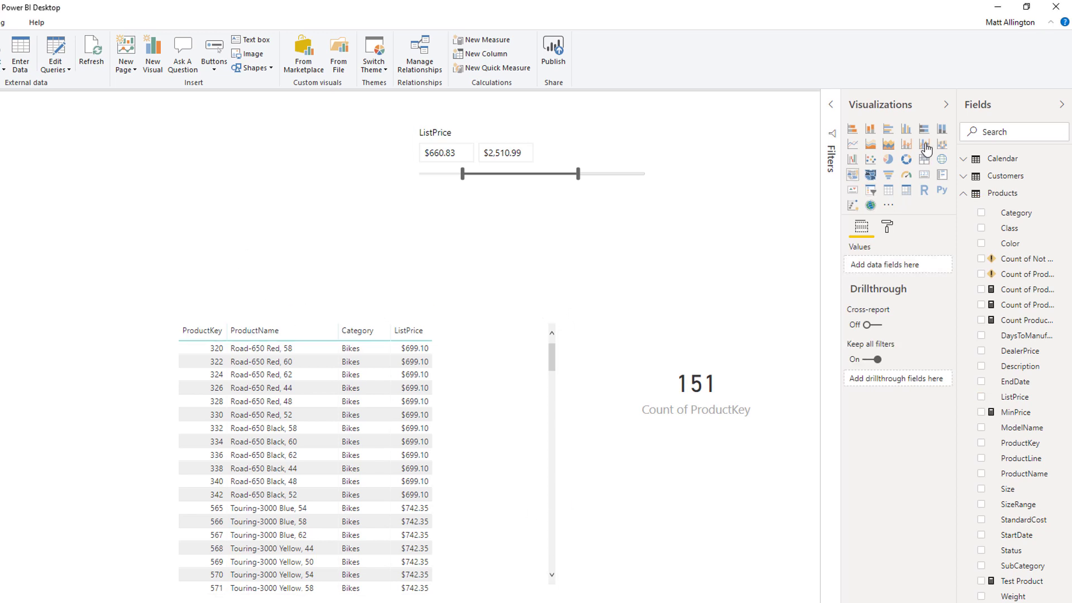
pyautogui.click(906, 128)
pyautogui.moveTo(141, 271); pyautogui.dragTo(289, 189)
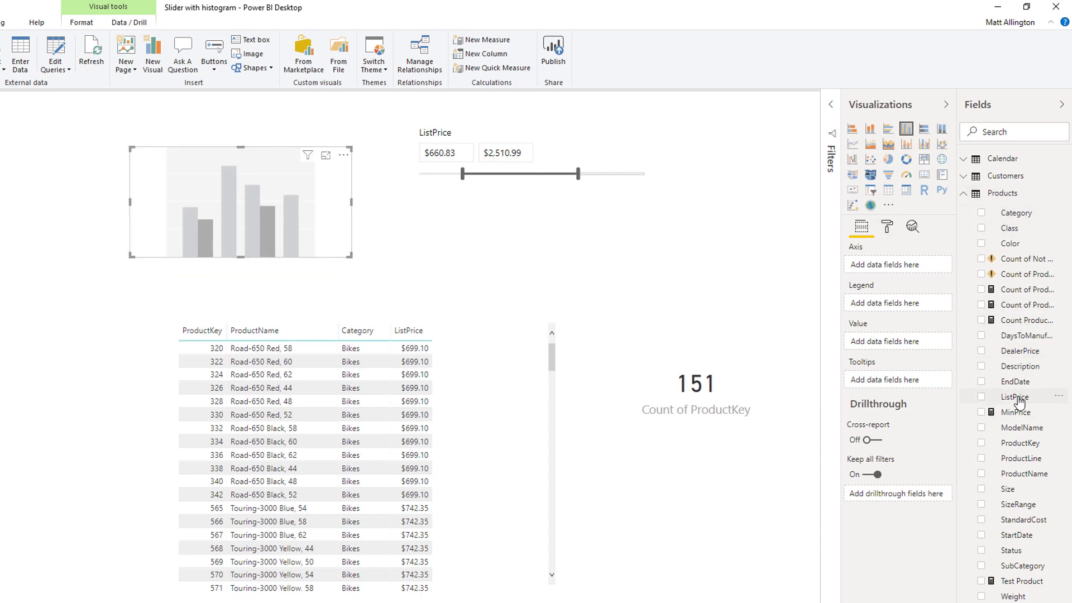
pyautogui.moveTo(1019, 401); pyautogui.dragTo(901, 267)
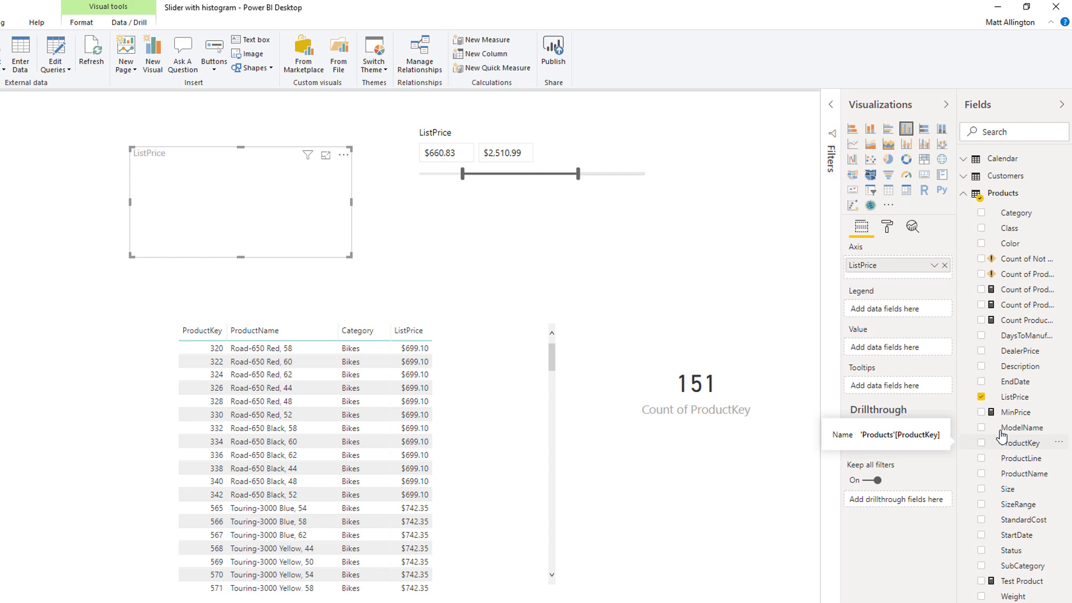
pyautogui.moveTo(1031, 450); pyautogui.dragTo(913, 356)
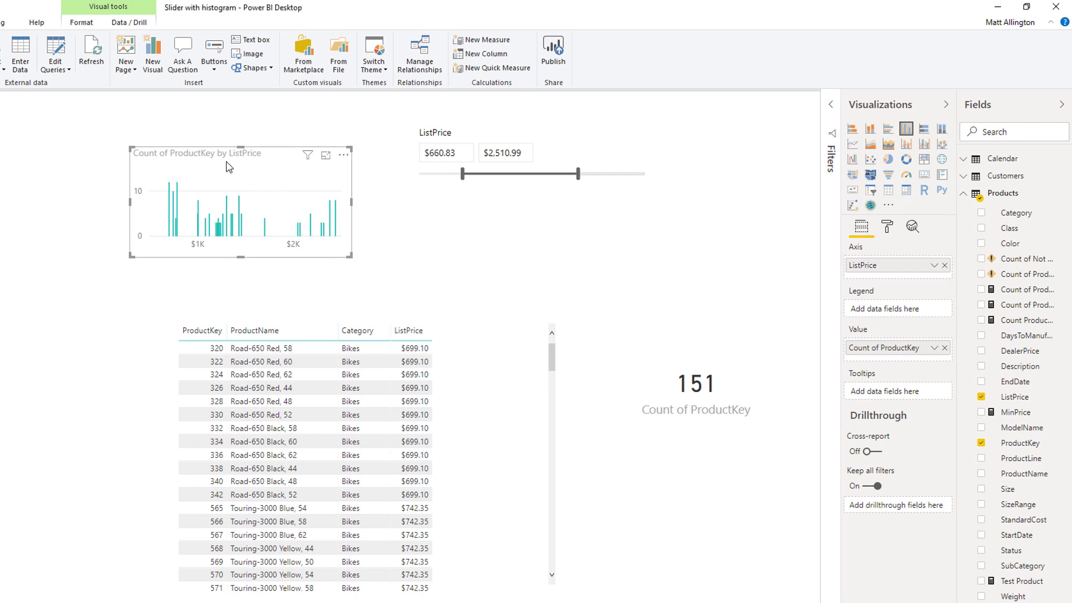
# Turn off the histogram's title, X-axis labels and Y axis.
pyautogui.click(888, 227)
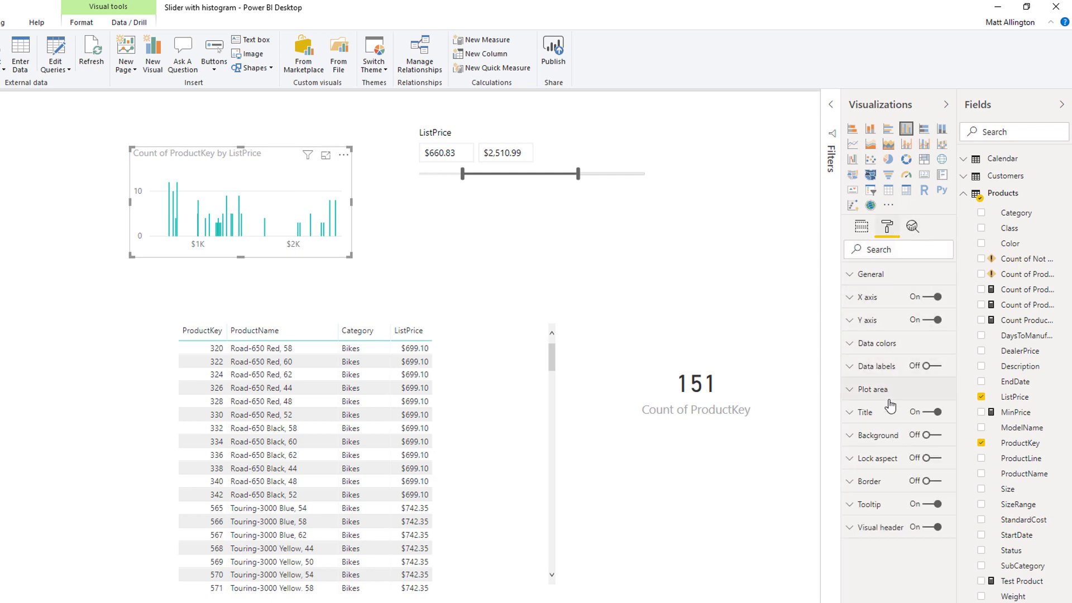
pyautogui.click(931, 416)
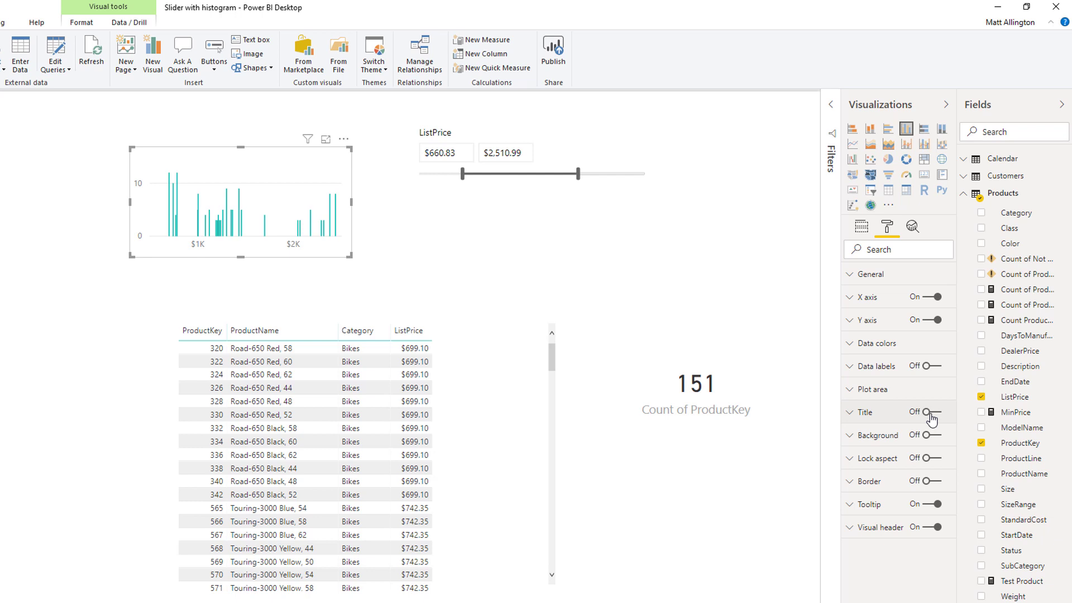
pyautogui.click(927, 305)
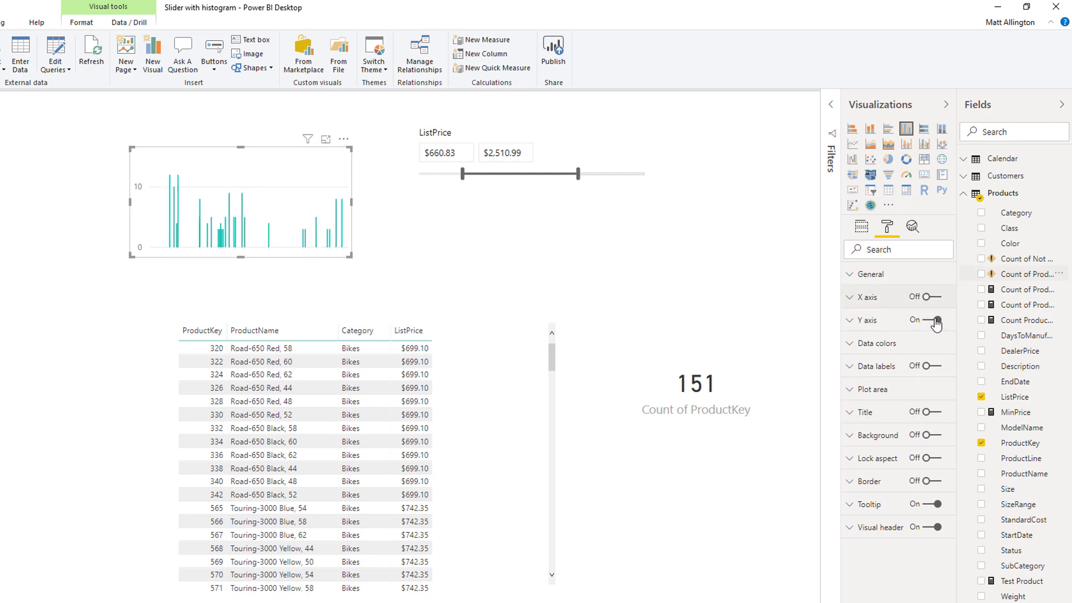
pyautogui.click(932, 323)
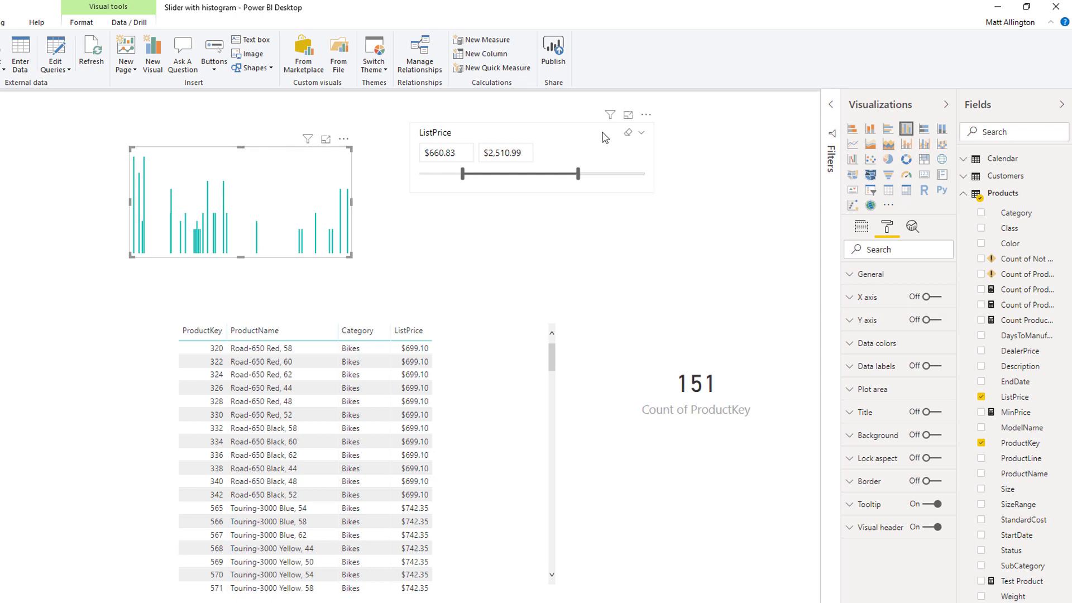
# Clear the ListPrice slicer back to its full $2.29–$3,578.27 range and reselect the histogram.
pyautogui.click(628, 133)
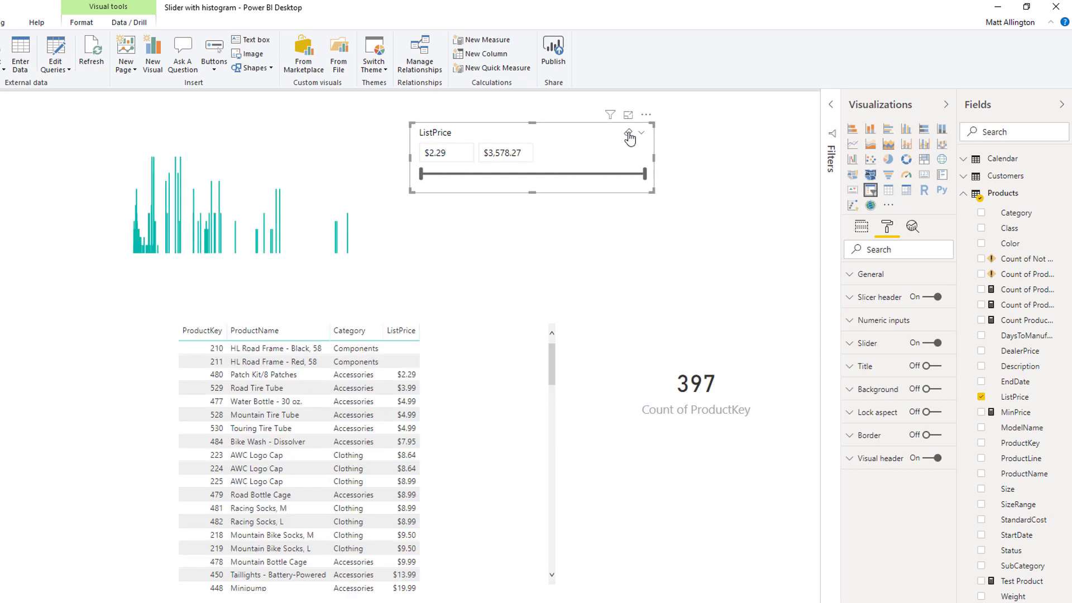
pyautogui.click(335, 228)
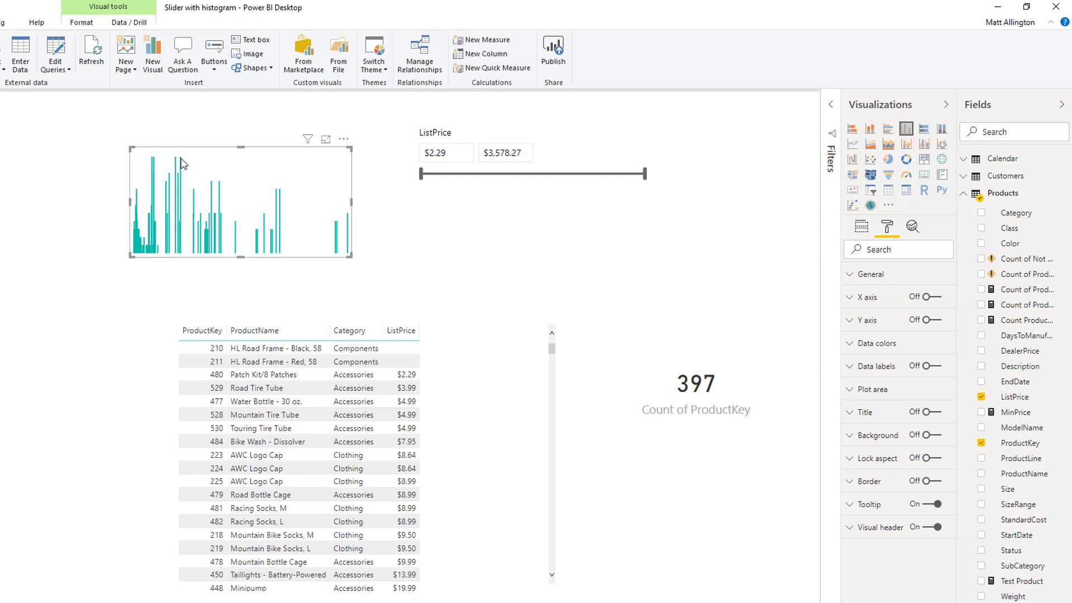
pyautogui.moveTo(181, 164)
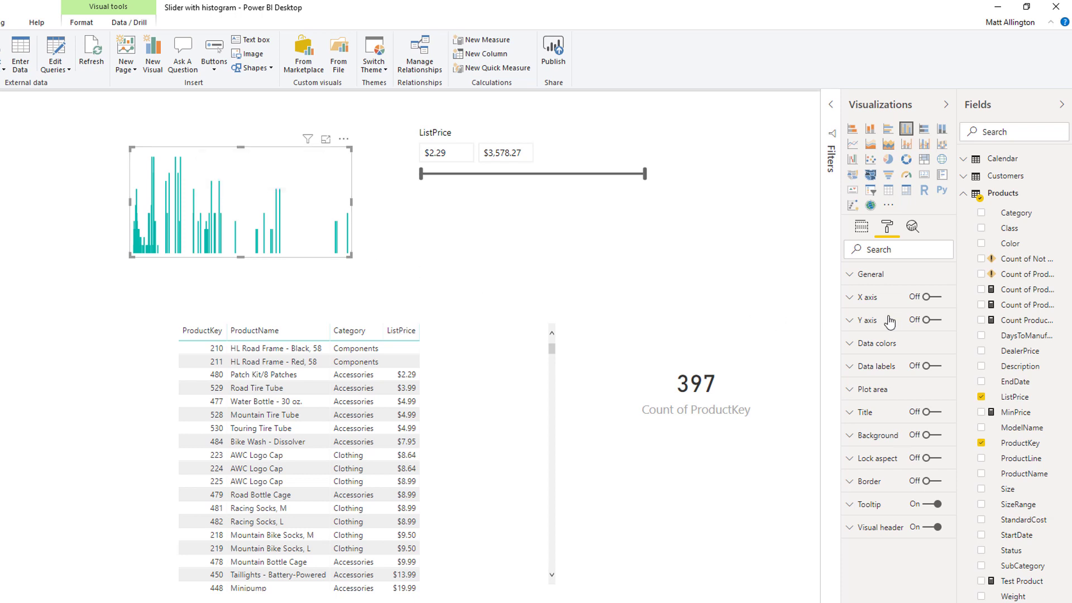
# Set the histogram's Y axis end value to 12.
pyautogui.click(868, 323)
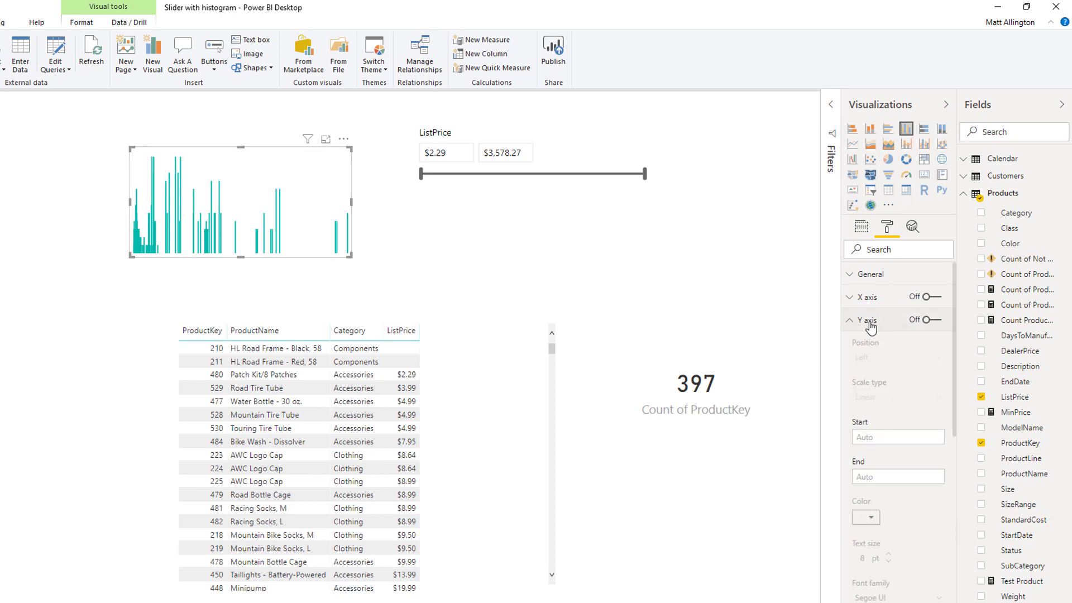
pyautogui.click(886, 437)
pyautogui.click(892, 476)
pyautogui.write('12')
pyautogui.click(868, 323)
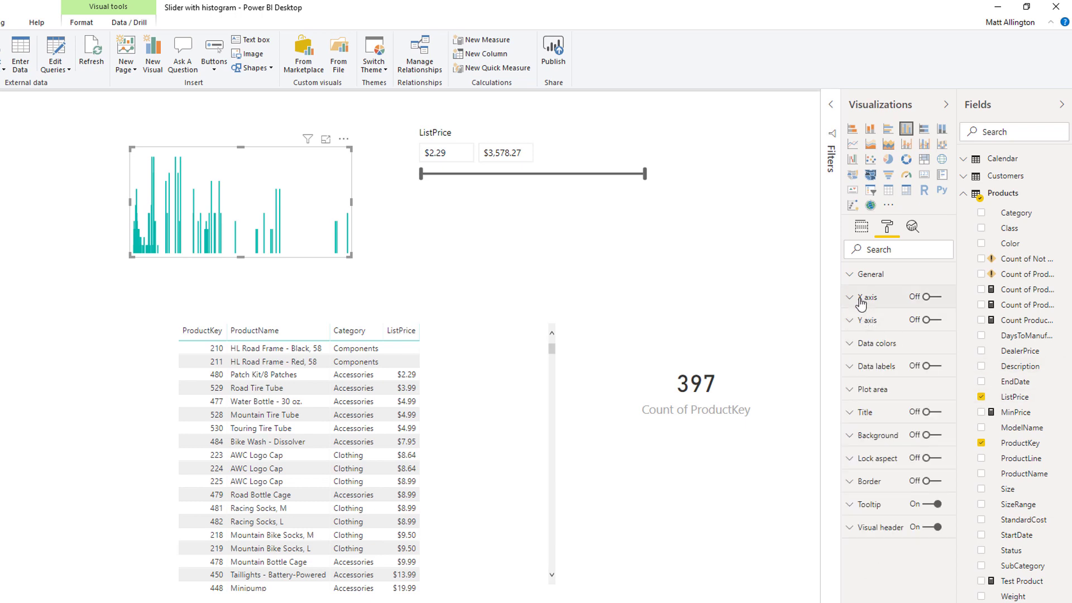
# Set the histogram's X axis to start at 0 and end at 3600.
pyautogui.click(860, 303)
pyautogui.click(428, 152)
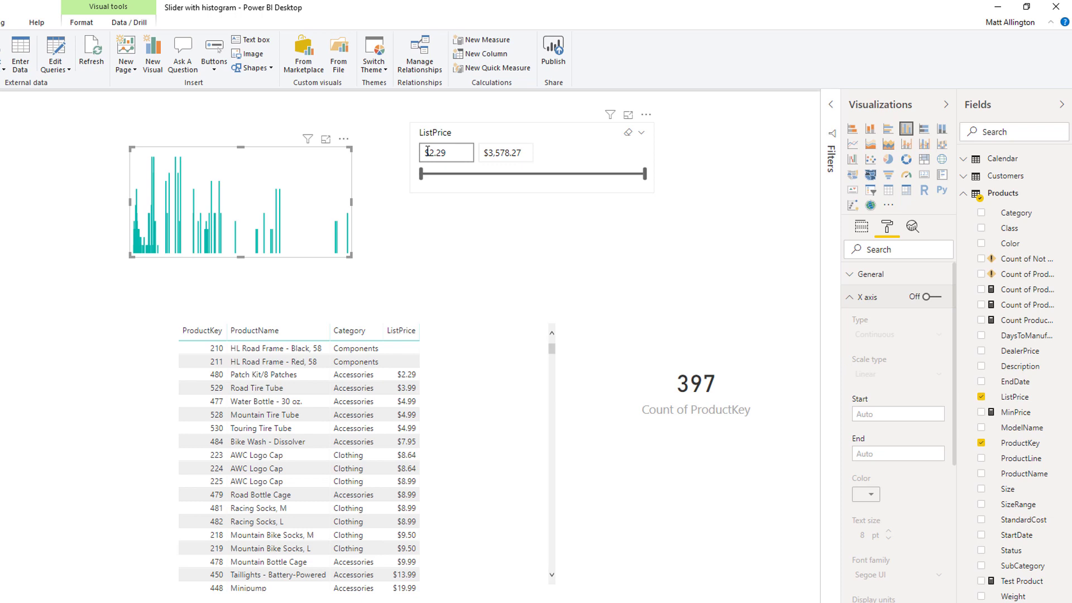
pyautogui.click(527, 150)
pyautogui.click(891, 412)
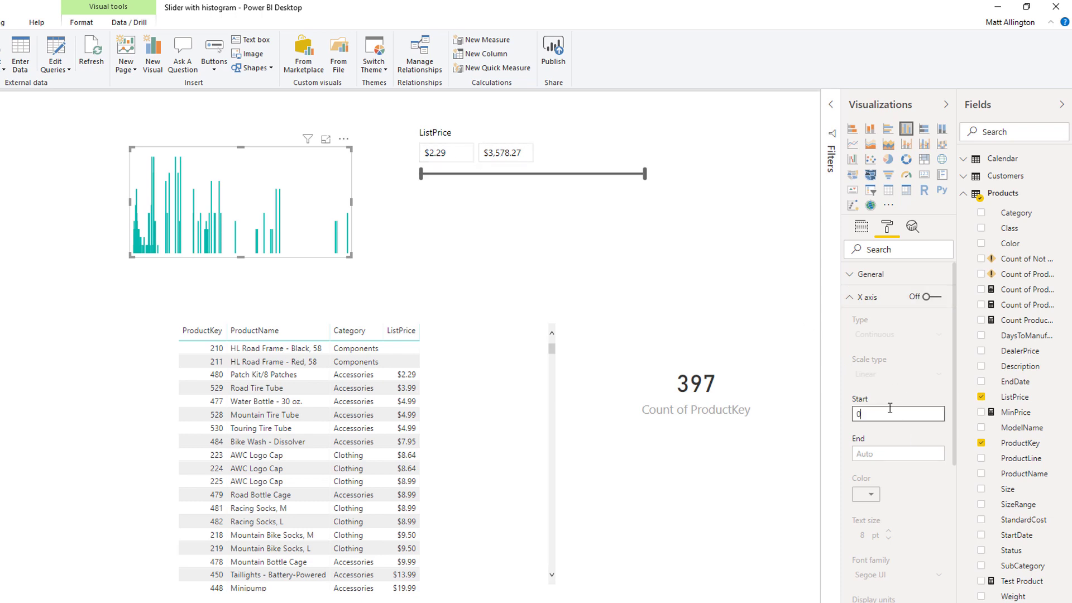
pyautogui.click(883, 447)
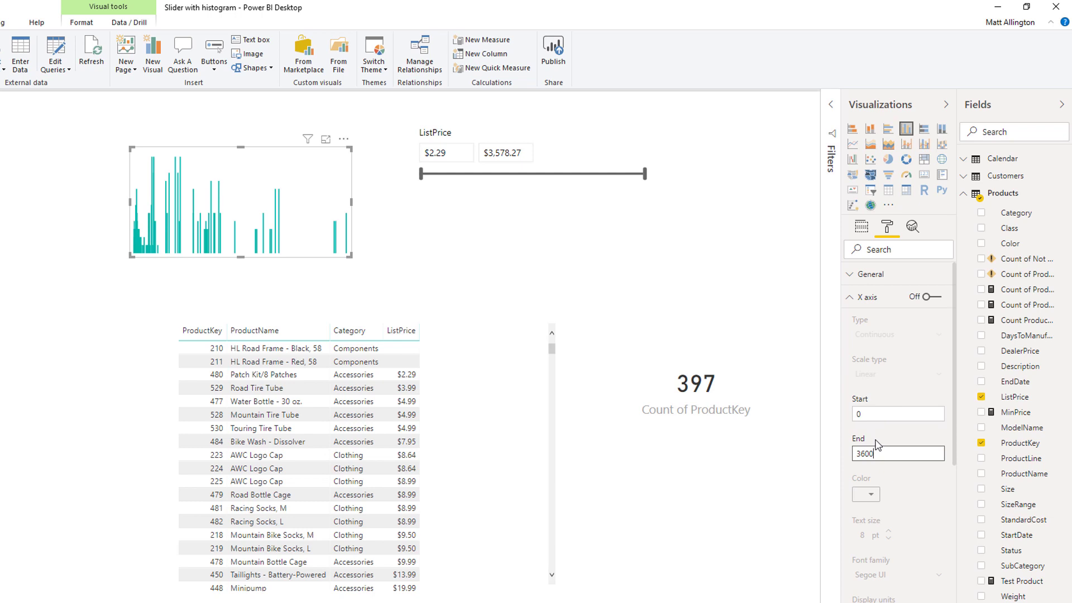
pyautogui.click(853, 298)
pyautogui.click(462, 270)
pyautogui.click(326, 244)
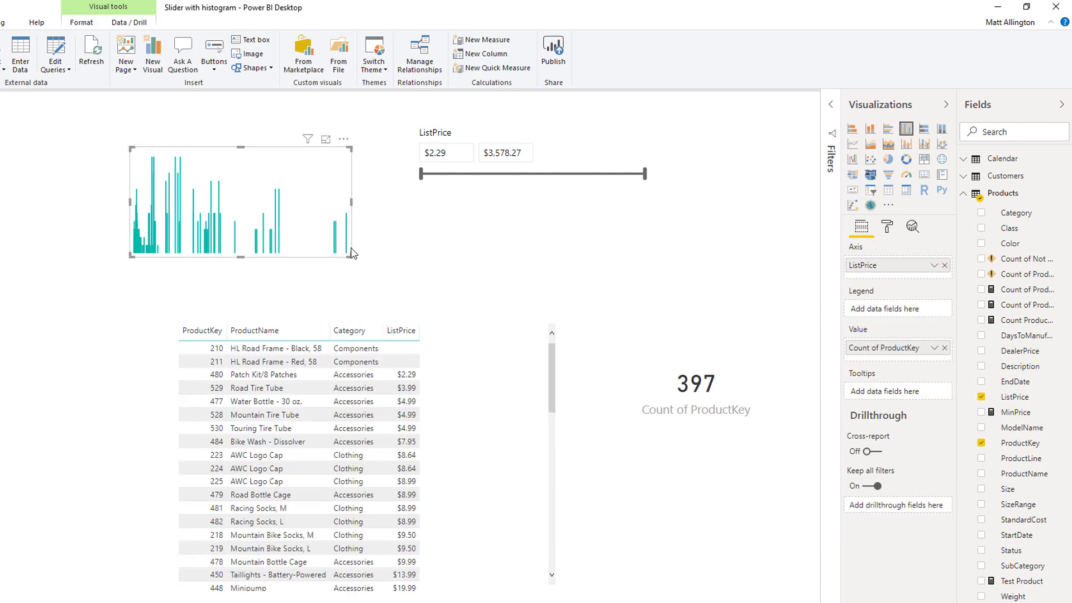
# Shrink the histogram under the slider and turn its border on for alignment.
pyautogui.moveTo(352, 258); pyautogui.dragTo(609, 234)
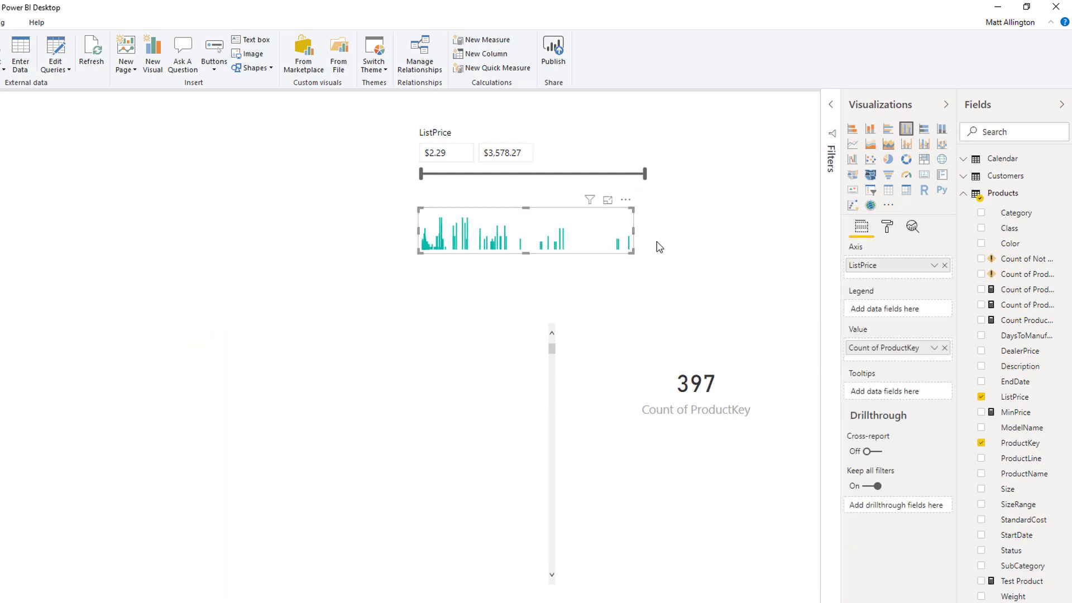
pyautogui.click(887, 226)
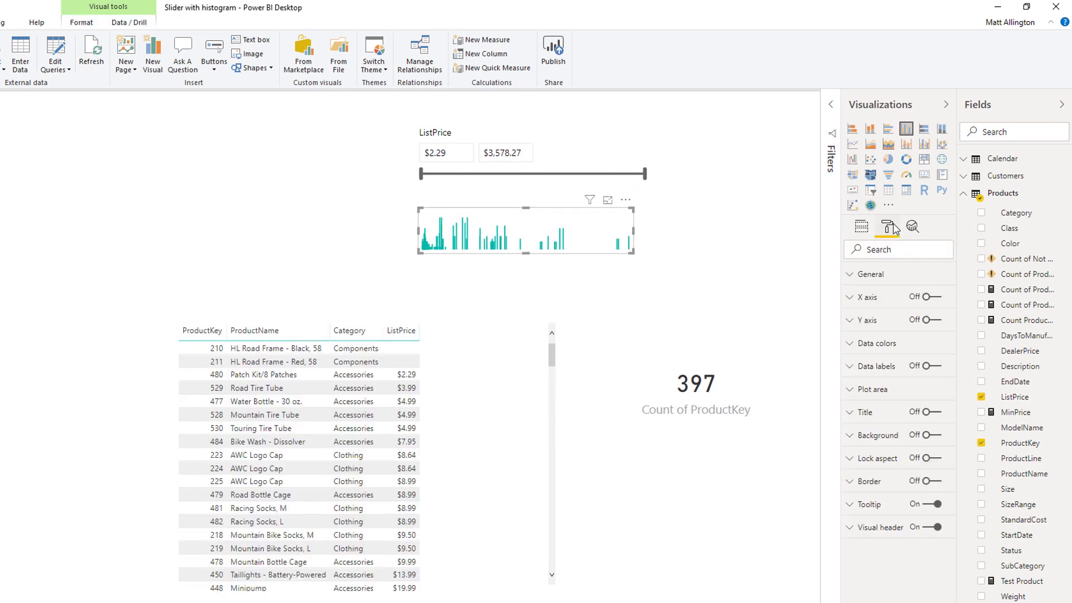
pyautogui.click(932, 481)
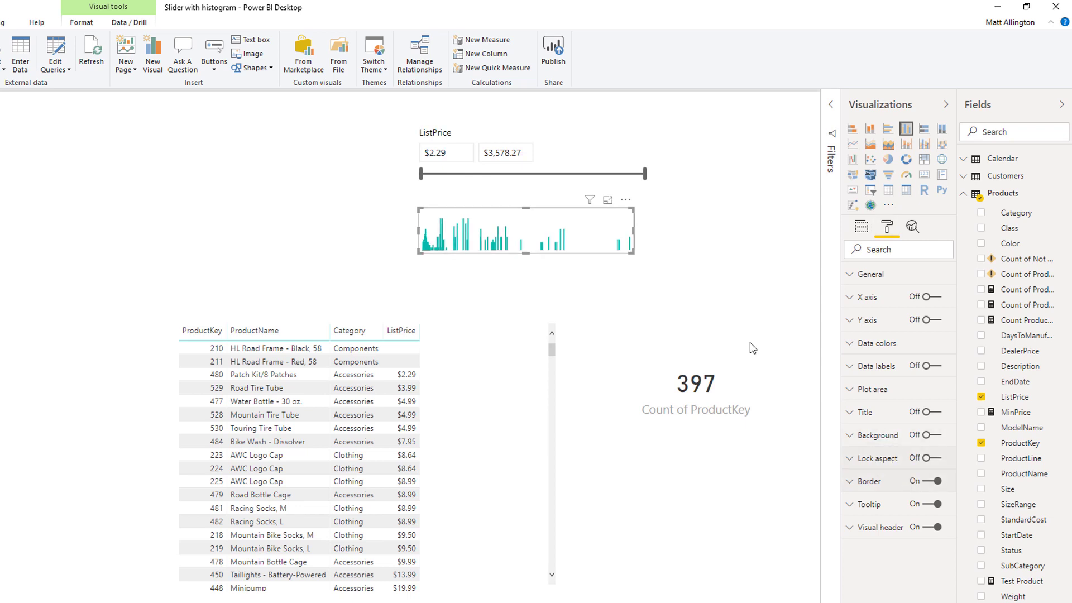
pyautogui.click(655, 284)
pyautogui.click(601, 246)
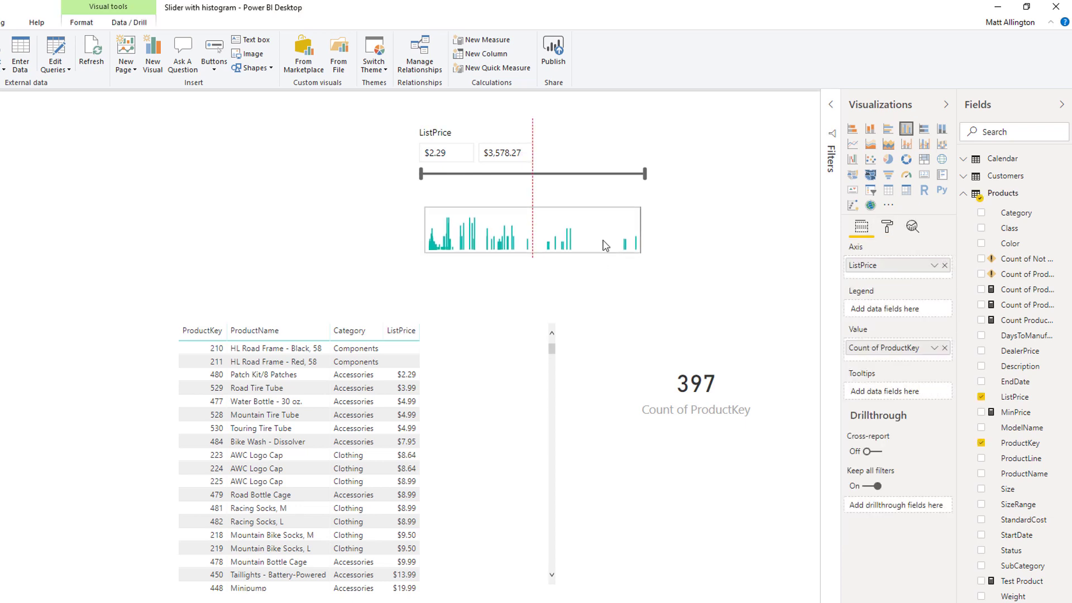
# Widen the histogram to match the slider's width, then turn its border off.
pyautogui.moveTo(638, 226); pyautogui.dragTo(650, 230)
pyautogui.click(651, 231)
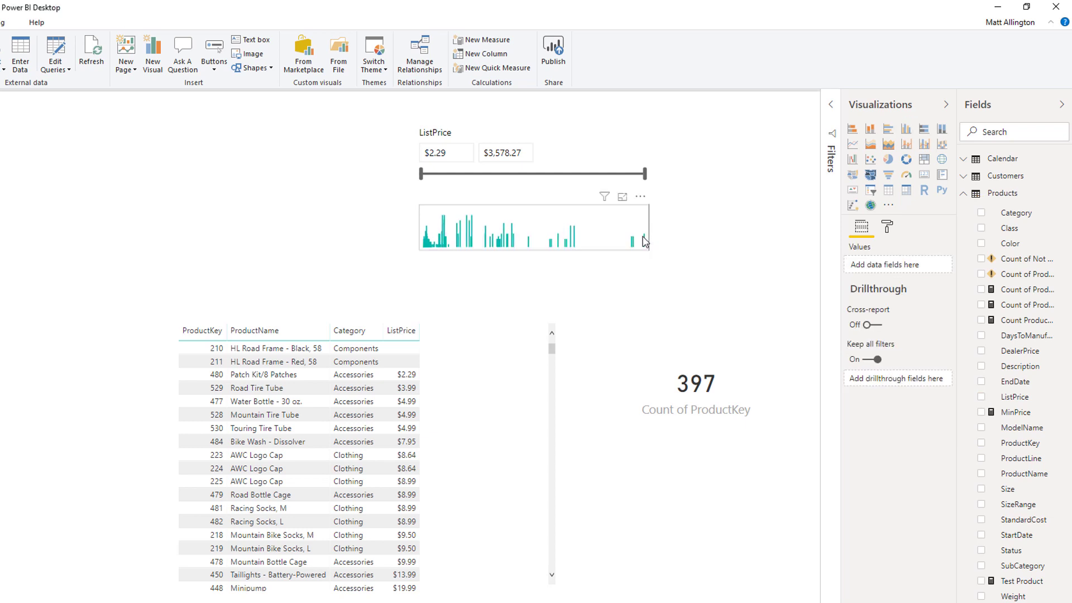
pyautogui.click(645, 241)
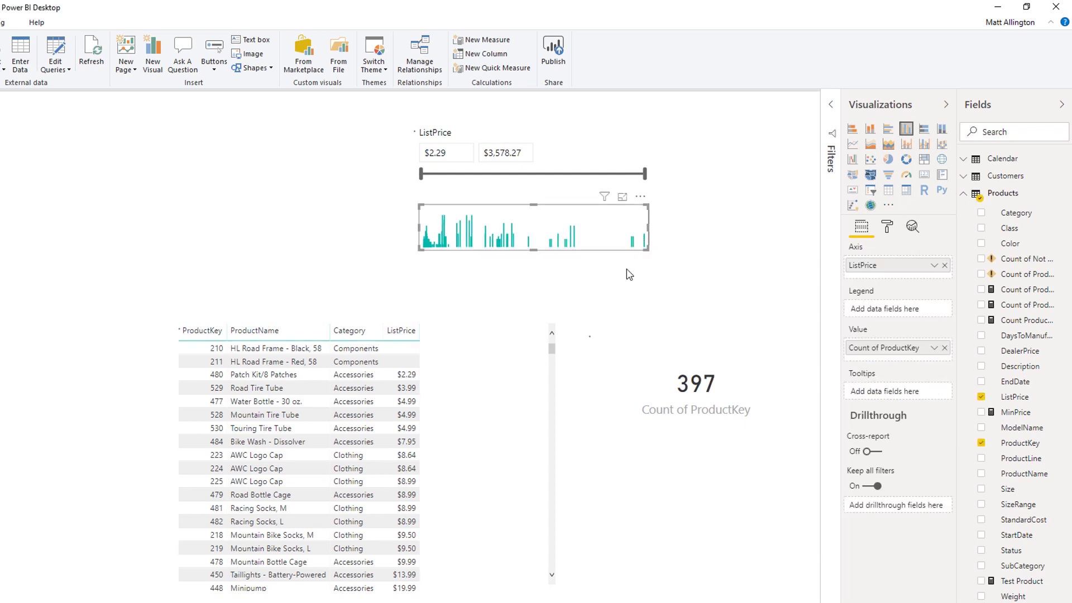
pyautogui.click(888, 227)
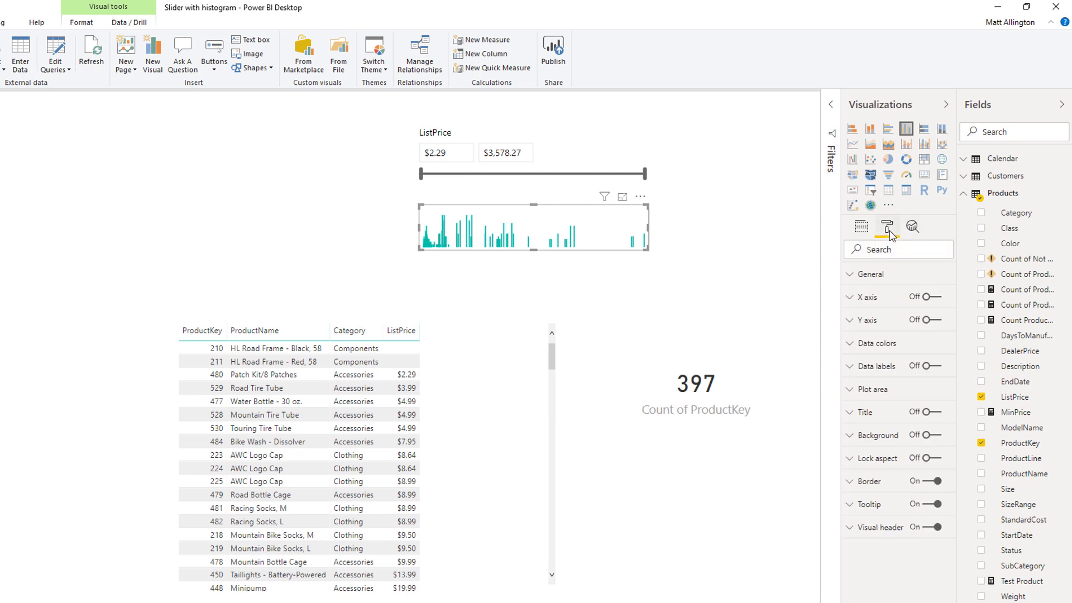
pyautogui.click(918, 481)
pyautogui.click(669, 310)
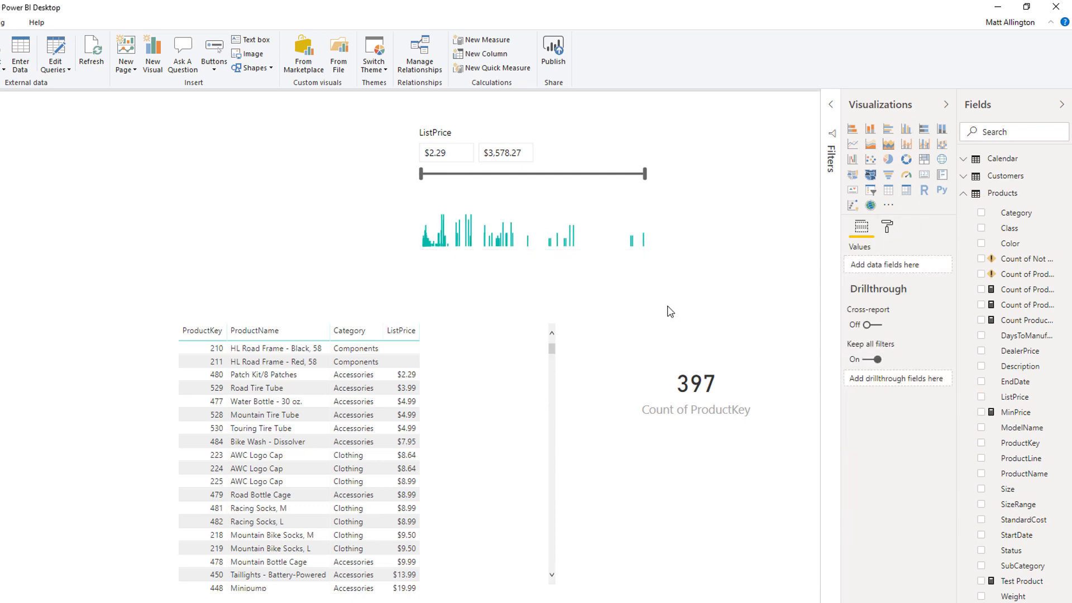
pyautogui.moveTo(421, 174); pyautogui.dragTo(460, 174)
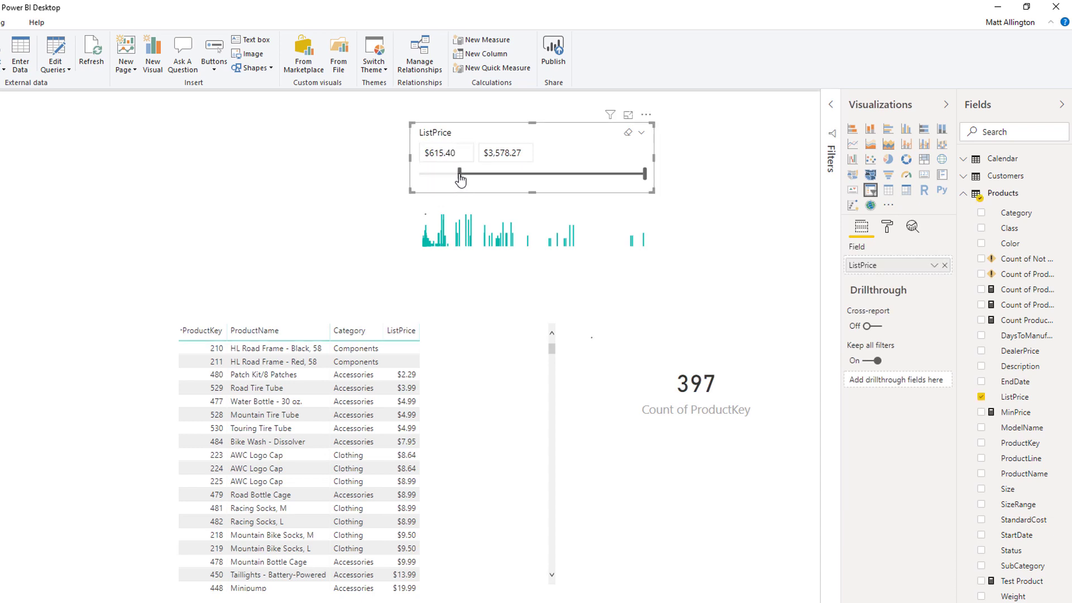
pyautogui.moveTo(645, 173); pyautogui.dragTo(600, 173)
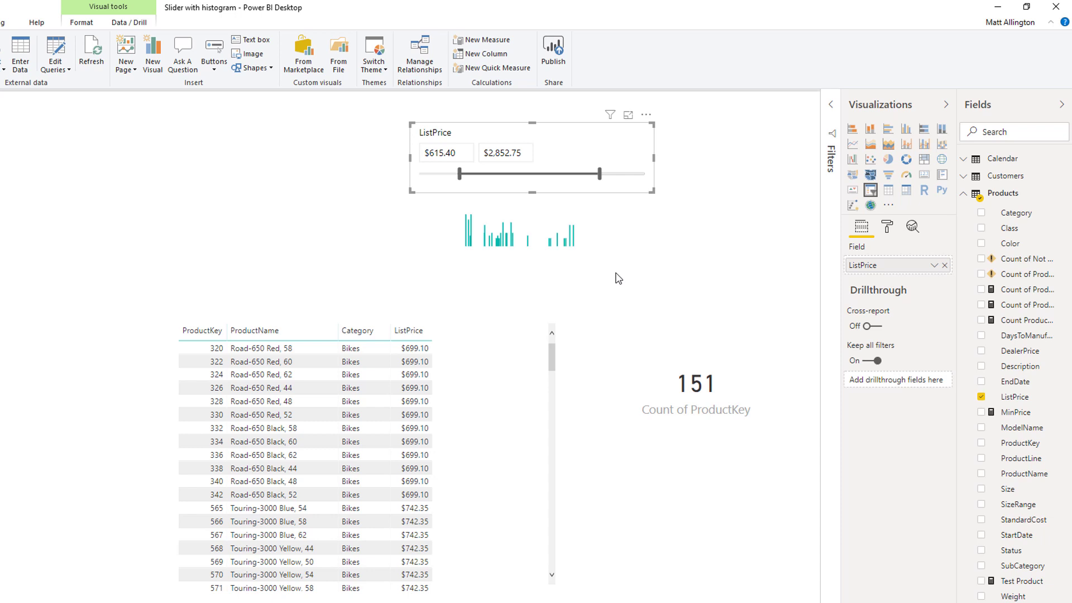
pyautogui.moveTo(600, 173); pyautogui.dragTo(566, 174)
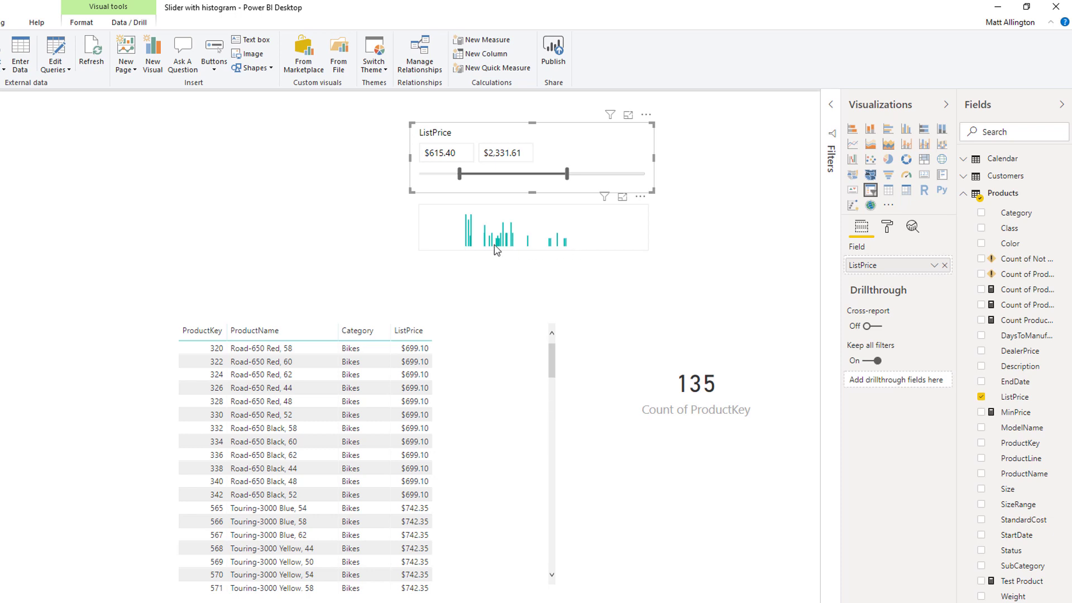
pyautogui.moveTo(566, 174); pyautogui.dragTo(644, 178)
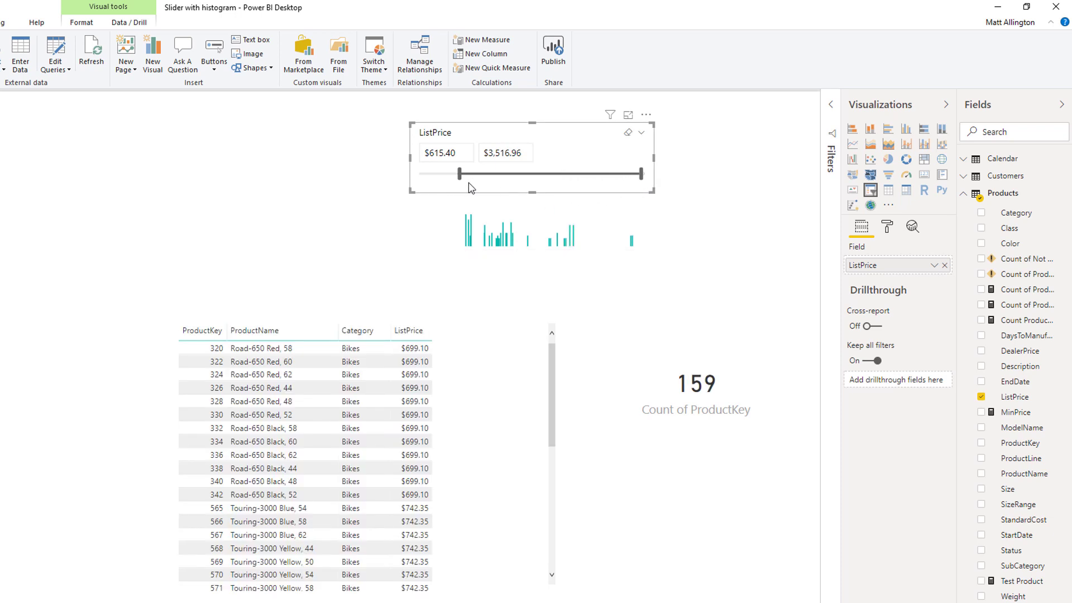
pyautogui.moveTo(462, 182); pyautogui.dragTo(421, 179)
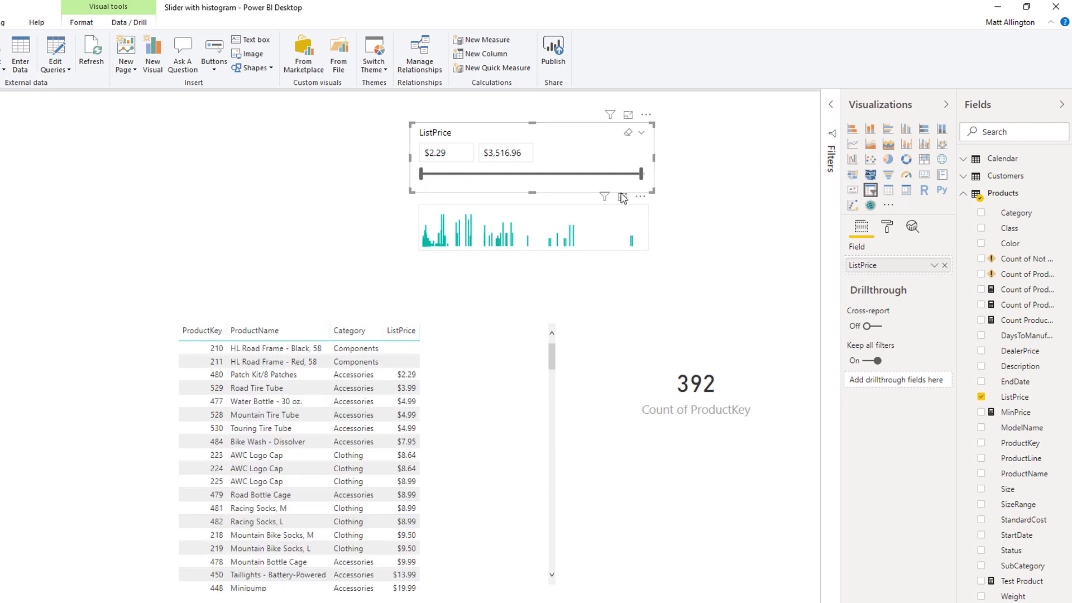
pyautogui.moveTo(642, 178); pyautogui.dragTo(648, 175)
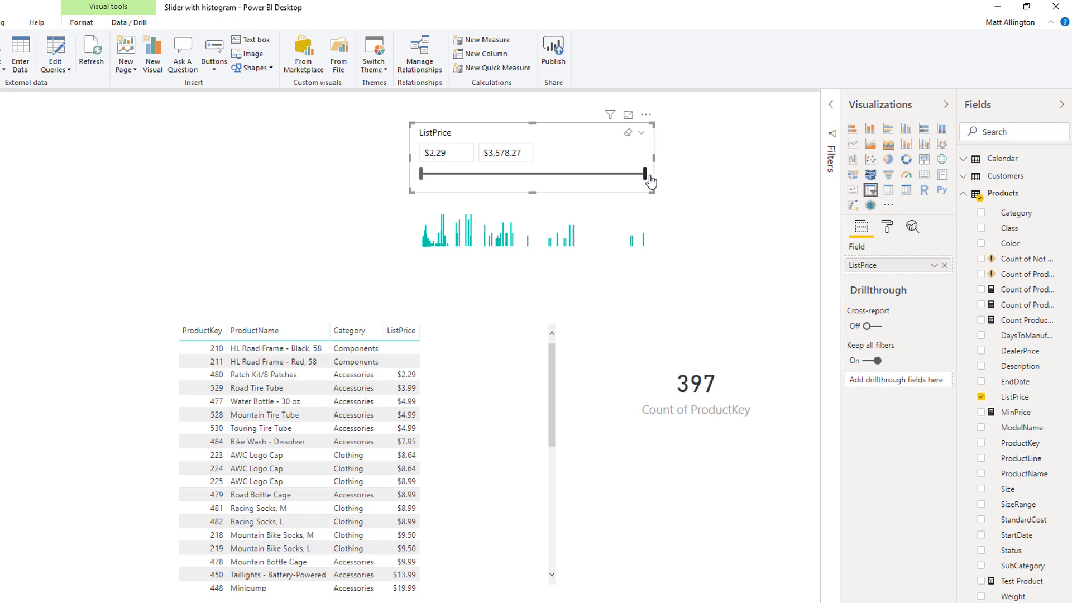
# Duplicate the histogram and line the copy up over the original.
pyautogui.click(624, 229)
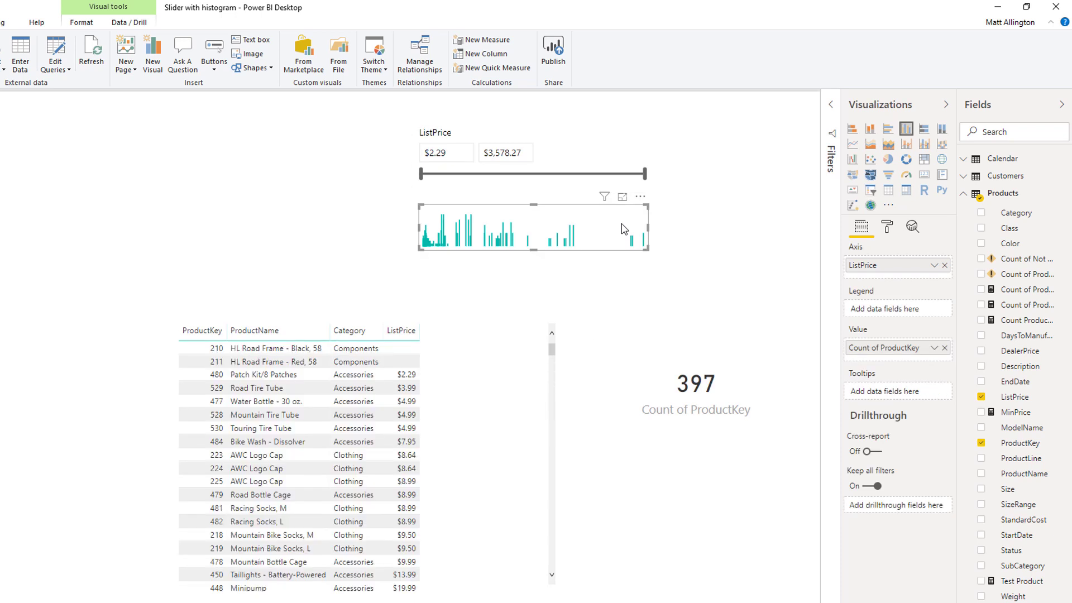
pyautogui.hotkey('ctrl', 'v')
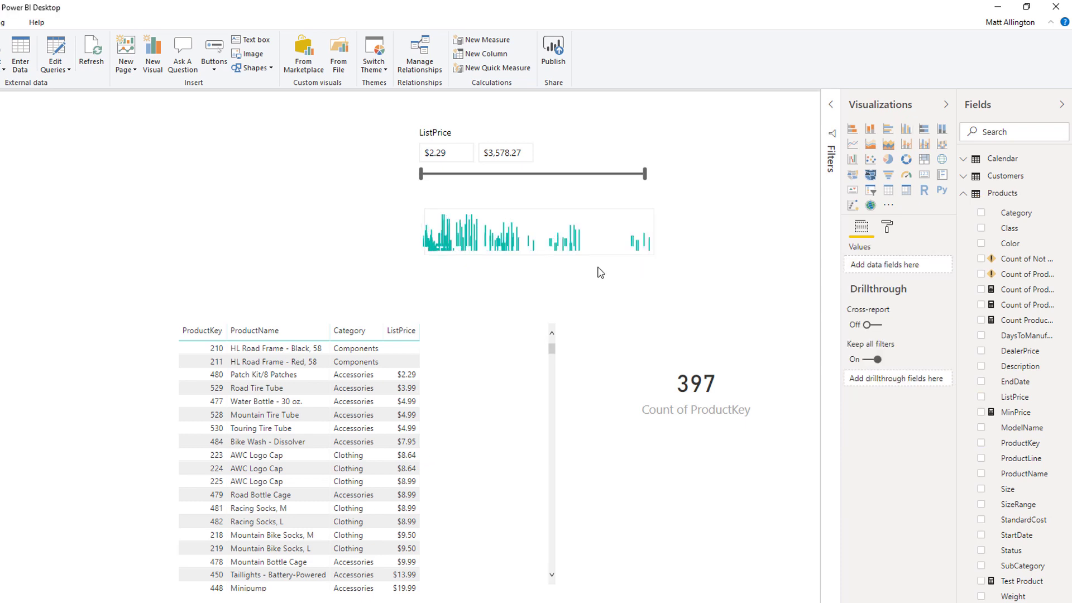
pyautogui.moveTo(578, 255); pyautogui.dragTo(573, 241)
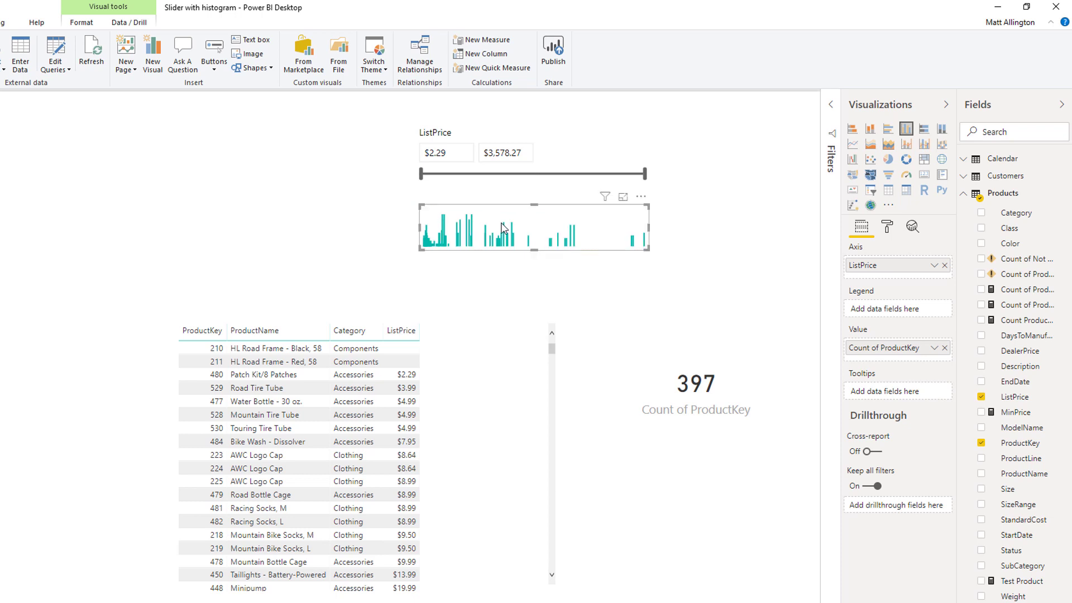
# Change the copy's default data colour to grey.
pyautogui.click(884, 227)
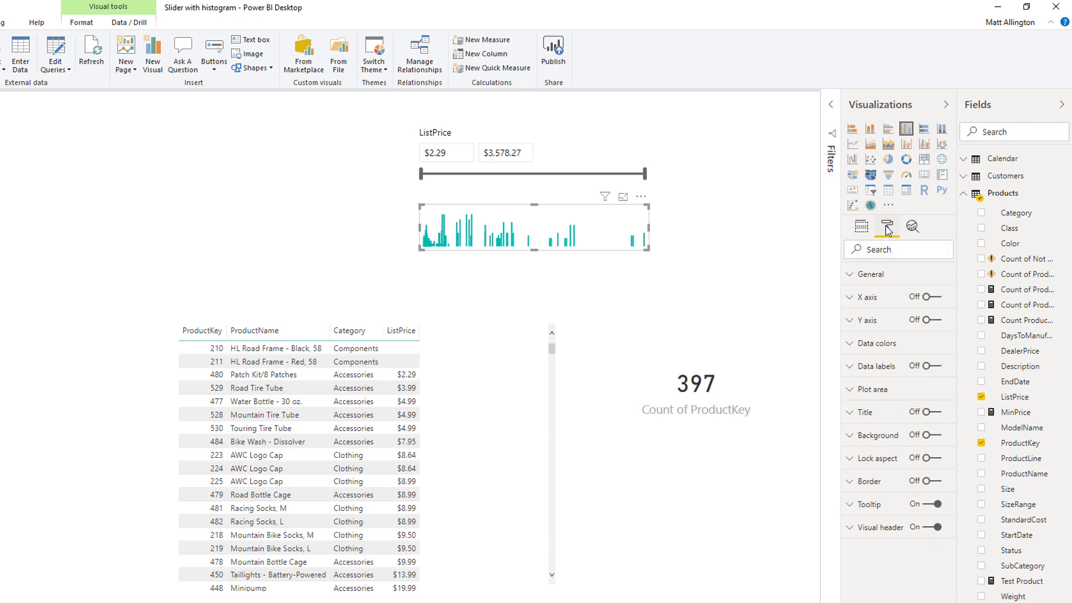
pyautogui.click(883, 344)
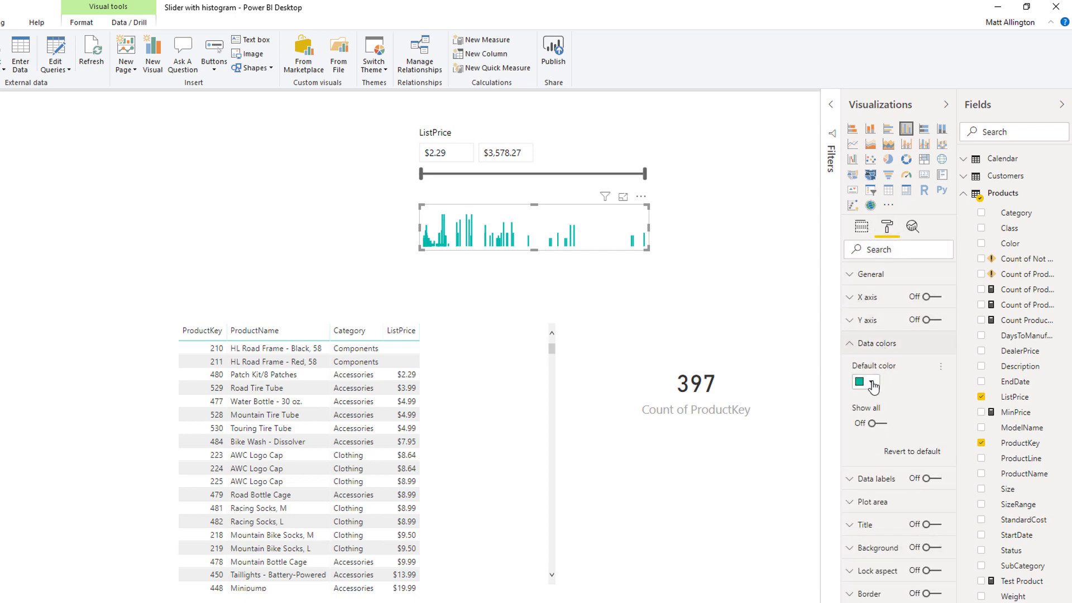
pyautogui.click(870, 382)
pyautogui.click(852, 443)
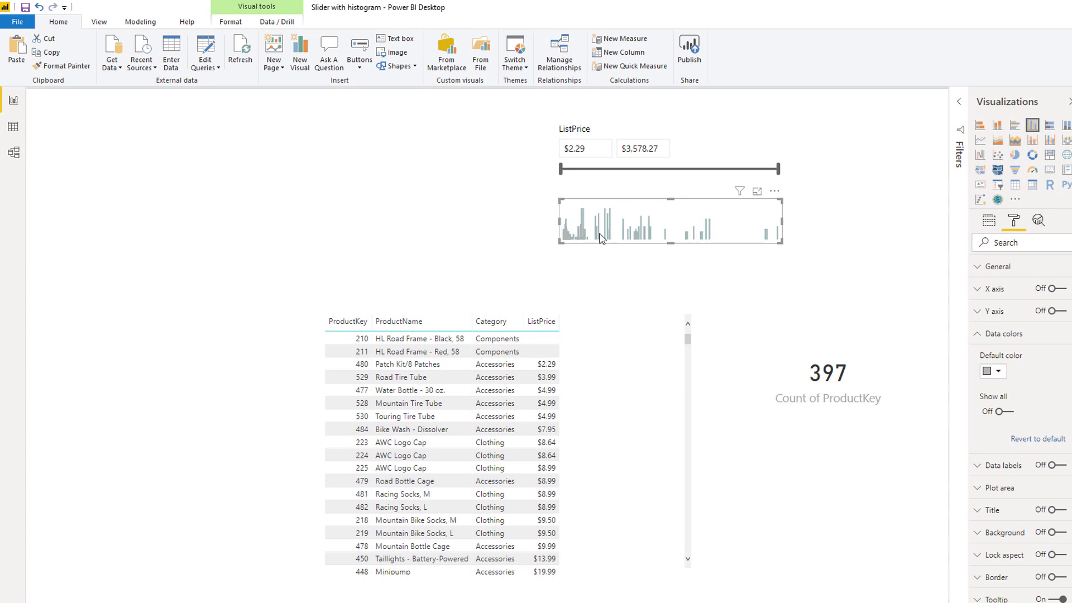
# Set the ListPrice slicer's interaction with the grey histogram copy to None so it always shows all prices.
pyautogui.click(231, 25)
pyautogui.click(24, 55)
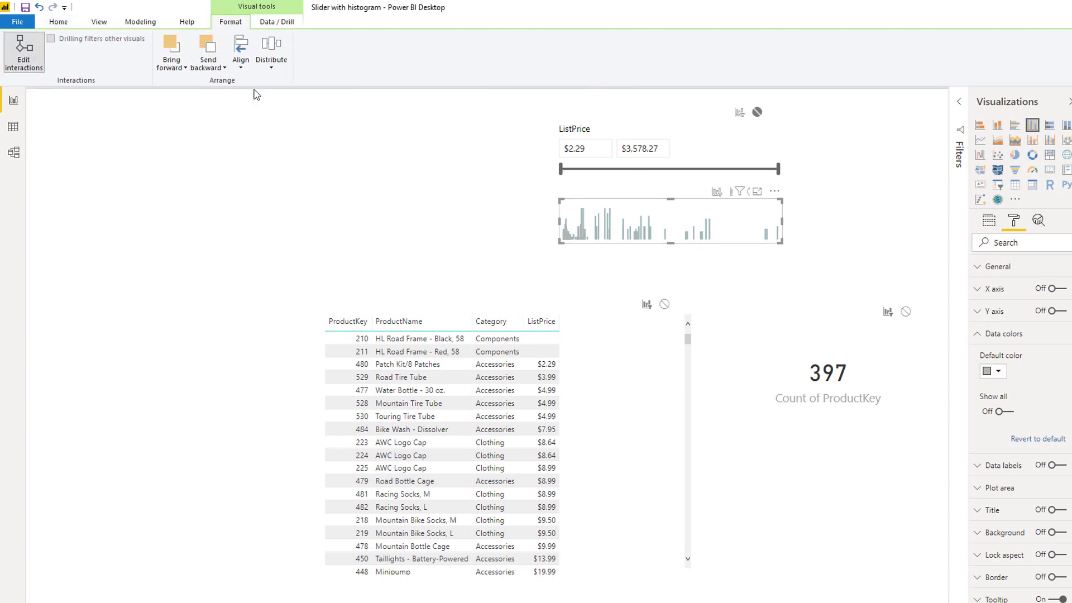
pyautogui.click(602, 163)
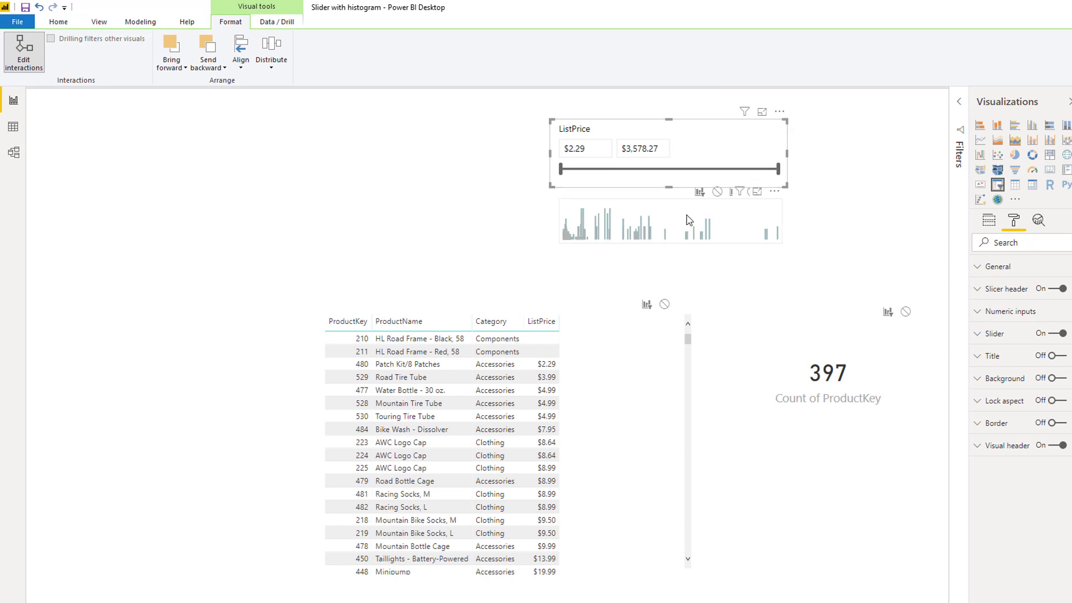
pyautogui.click(718, 193)
pyautogui.moveTo(562, 169)
pyautogui.mouseDown()
pyautogui.moveTo(601, 175)
pyautogui.moveTo(561, 172)
pyautogui.mouseUp()
pyautogui.click(38, 56)
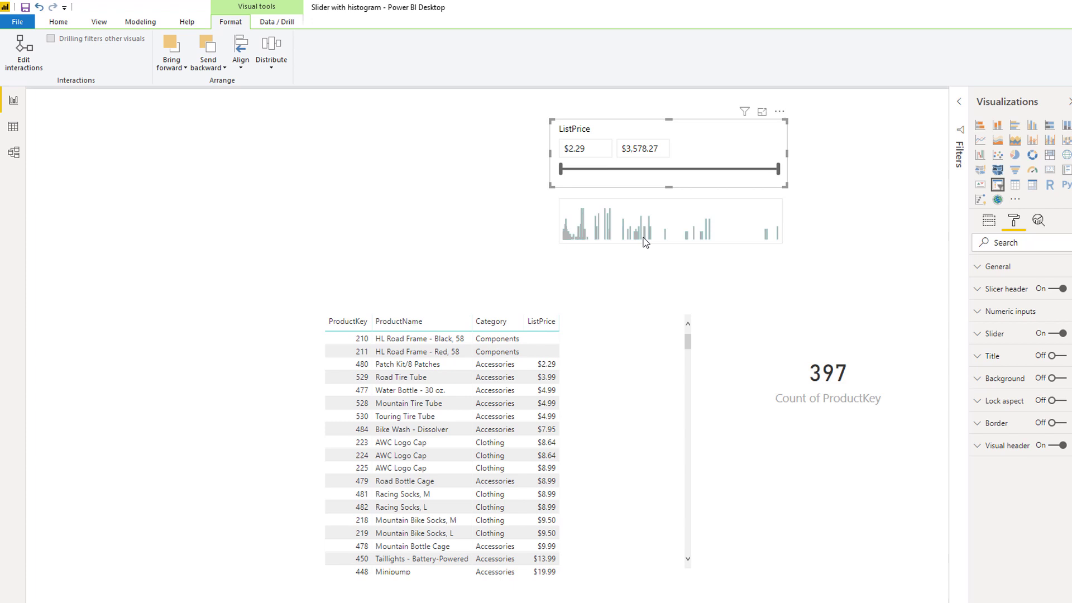
pyautogui.click(608, 240)
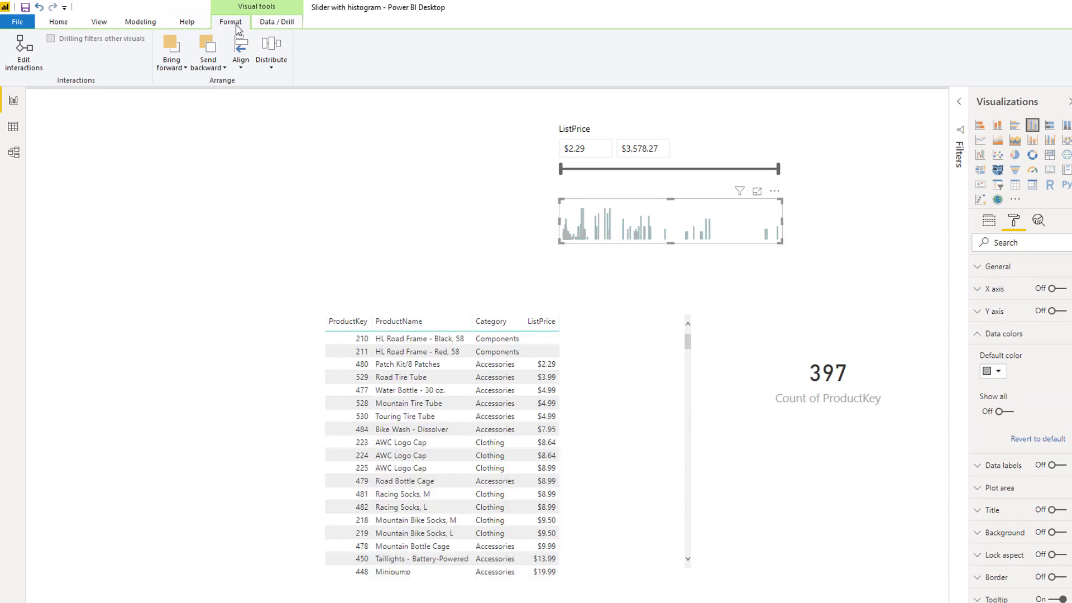
# In the Selection pane, bring the slicer to the top of the layer order.
pyautogui.click(113, 25)
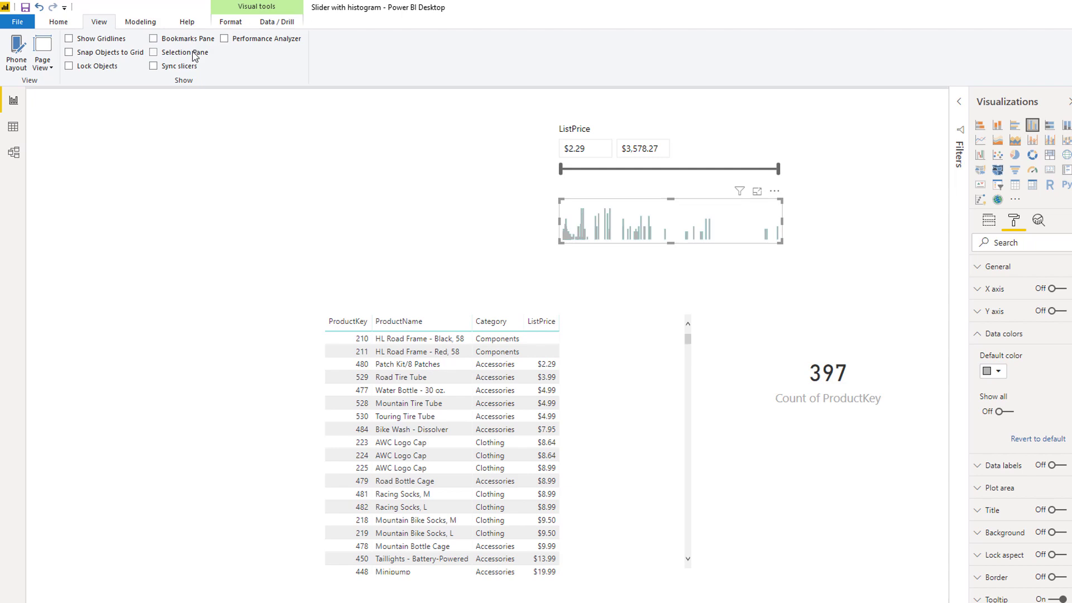
pyautogui.click(154, 52)
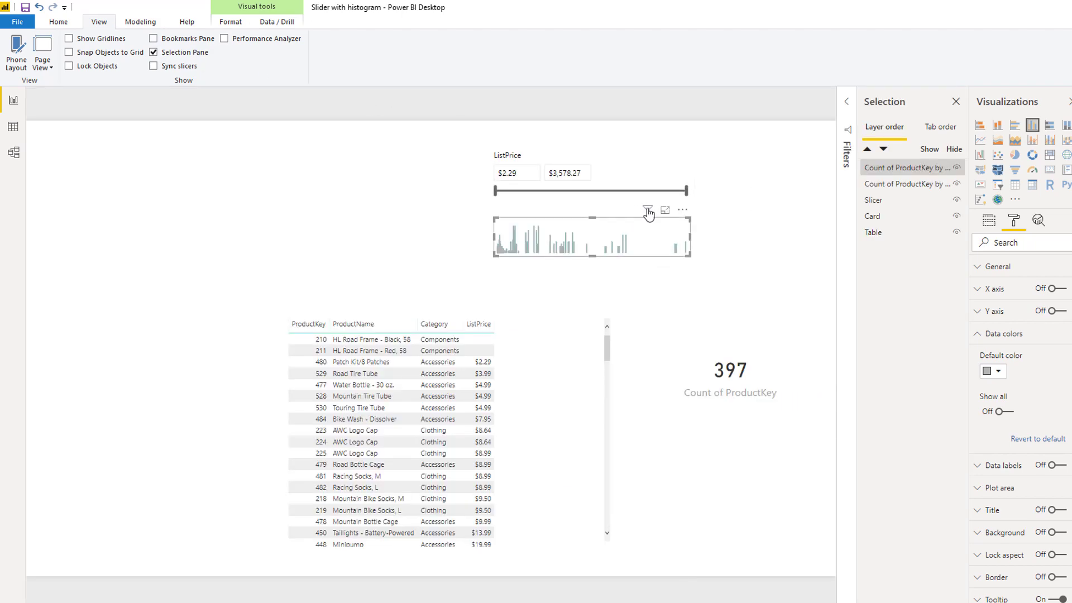
pyautogui.press('Down')
pyautogui.press('Down')
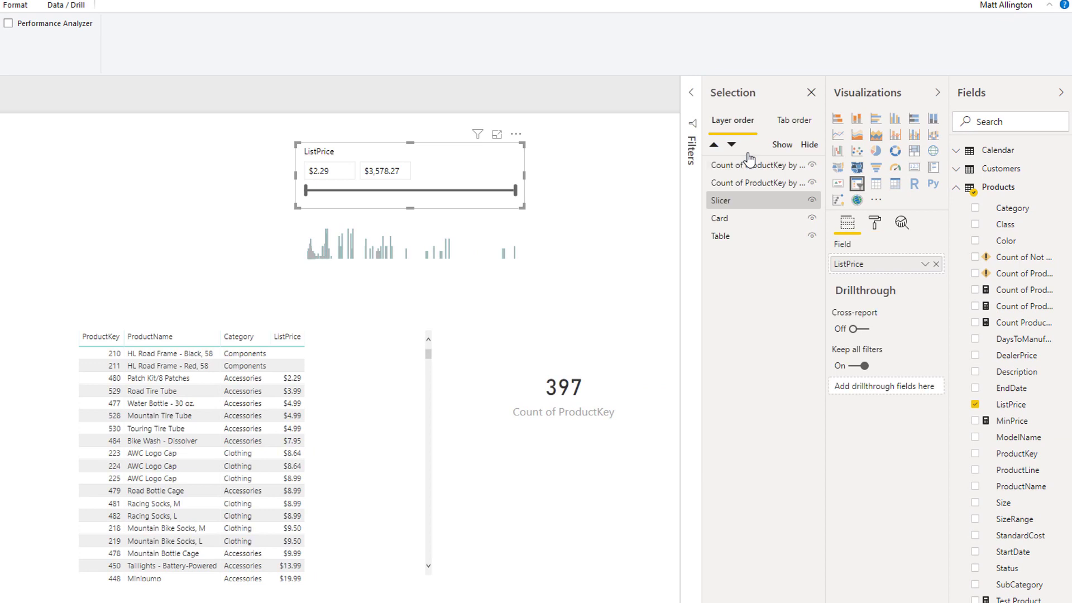
pyautogui.hotkey('shift', 'Up')
pyautogui.hotkey('shift', 'Up')
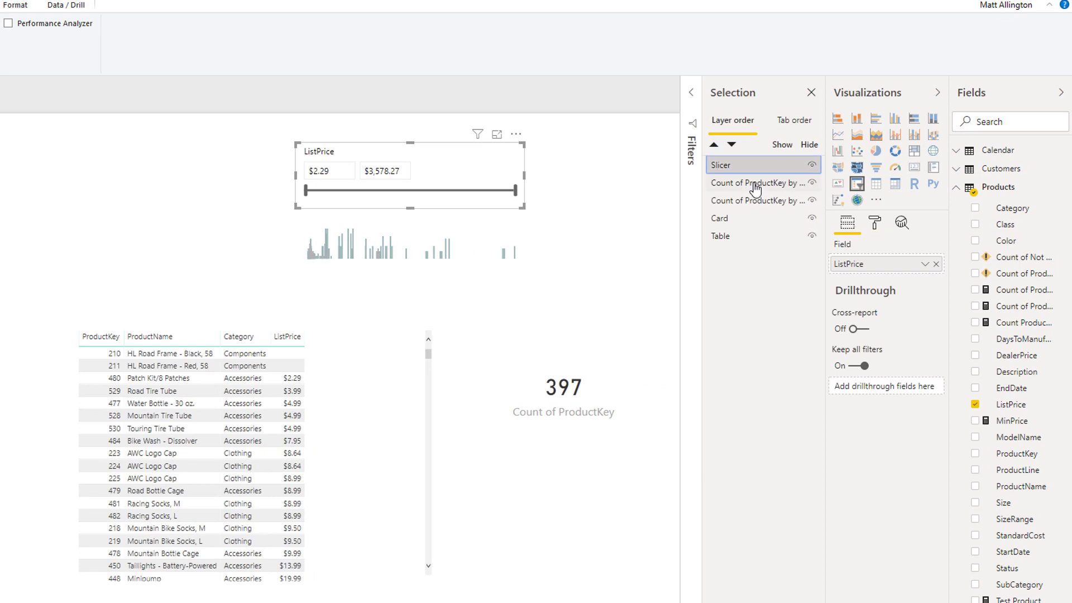
# Rename the two histogram layers 'Selected' and 'All Price Range'.
pyautogui.click(751, 183)
pyautogui.click(751, 201)
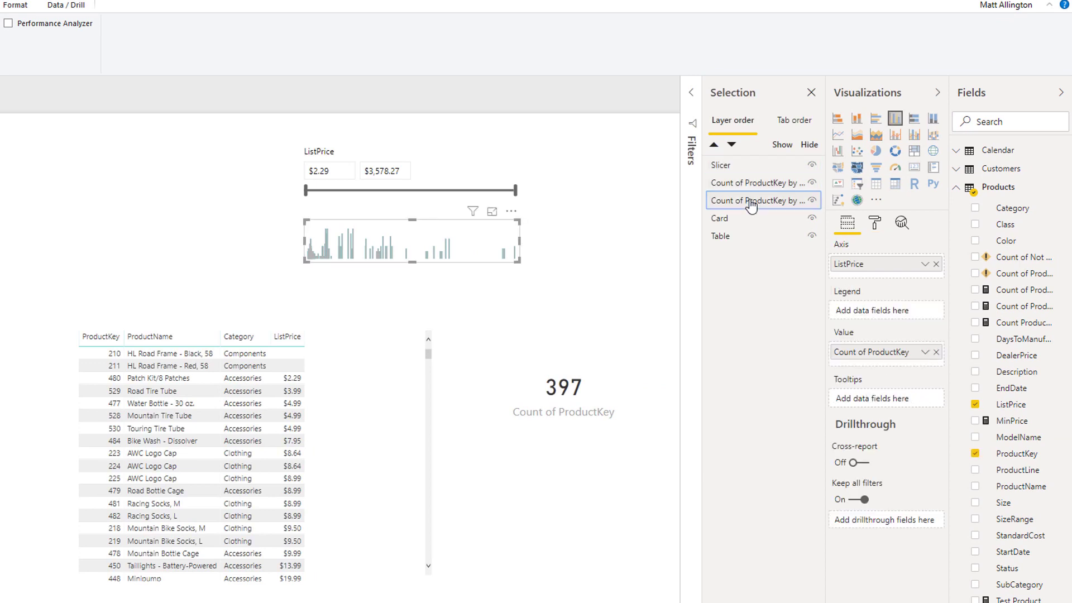
pyautogui.click(812, 200)
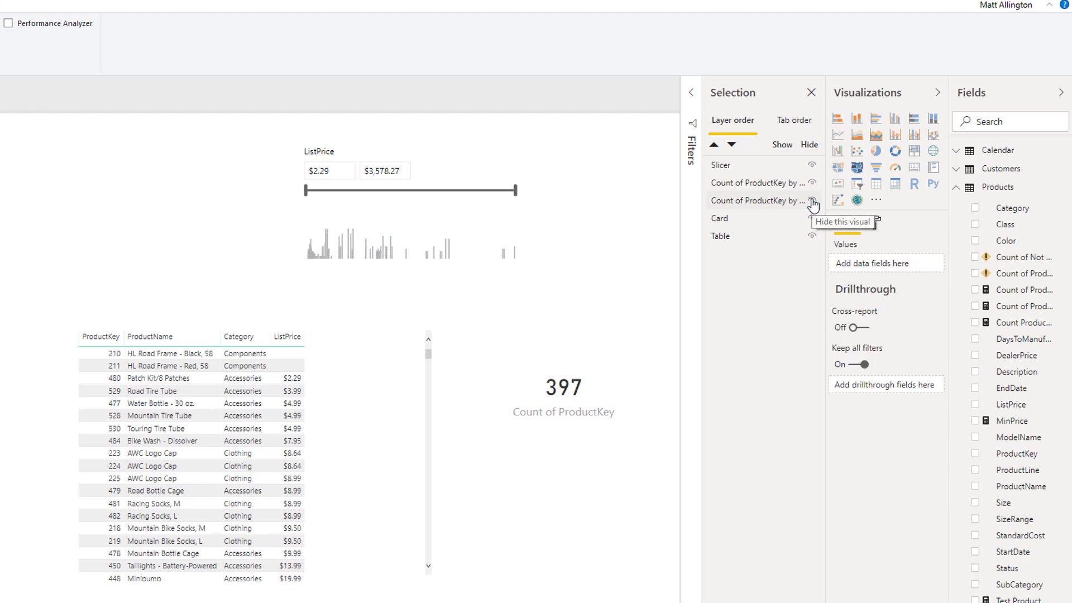
pyautogui.click(812, 204)
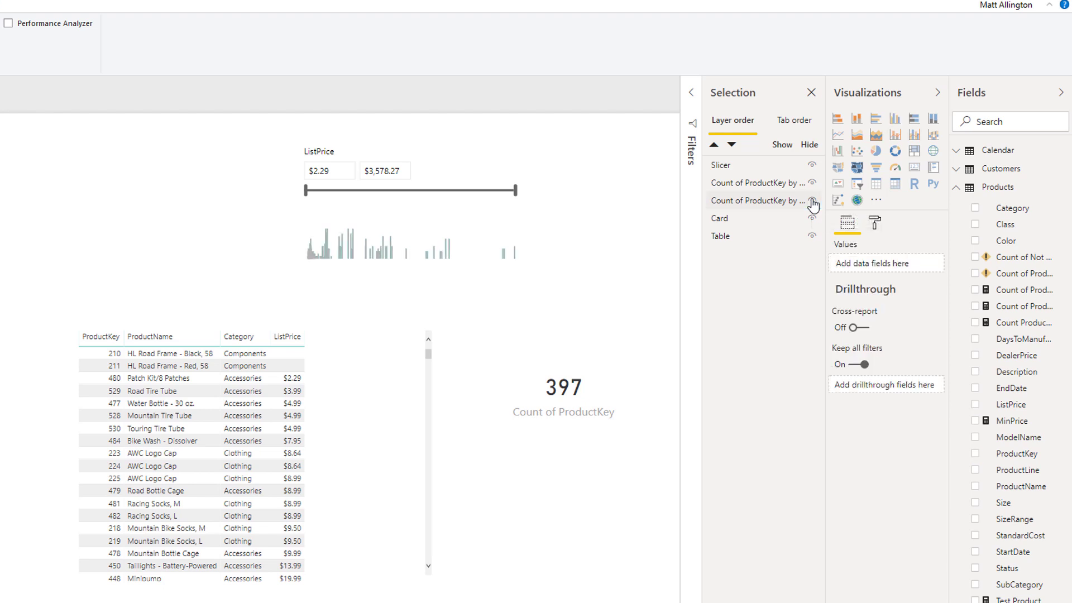
pyautogui.click(778, 205)
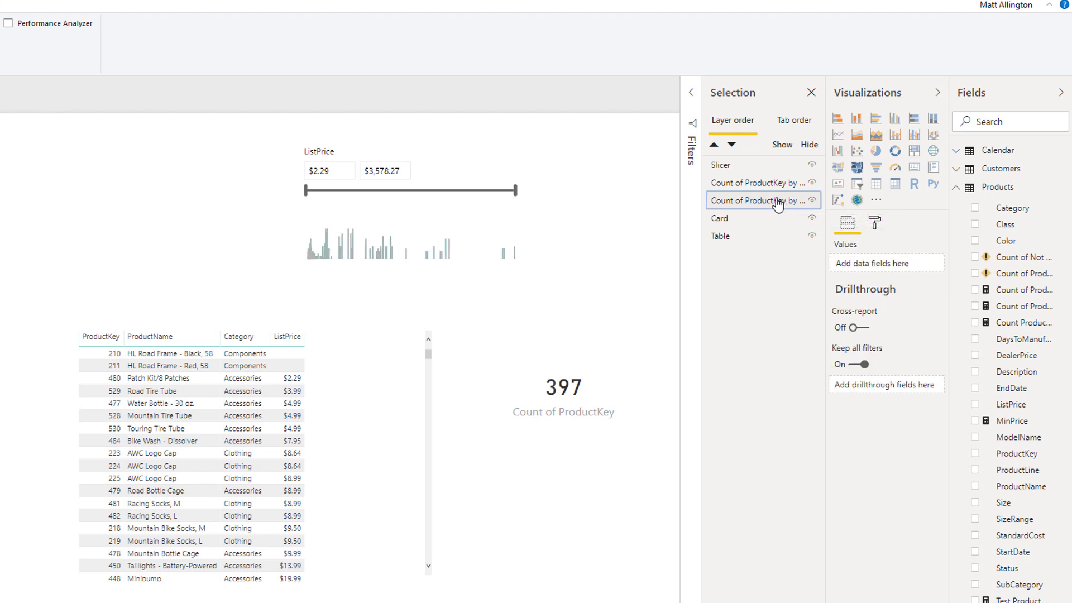
pyautogui.doubleClick(778, 204)
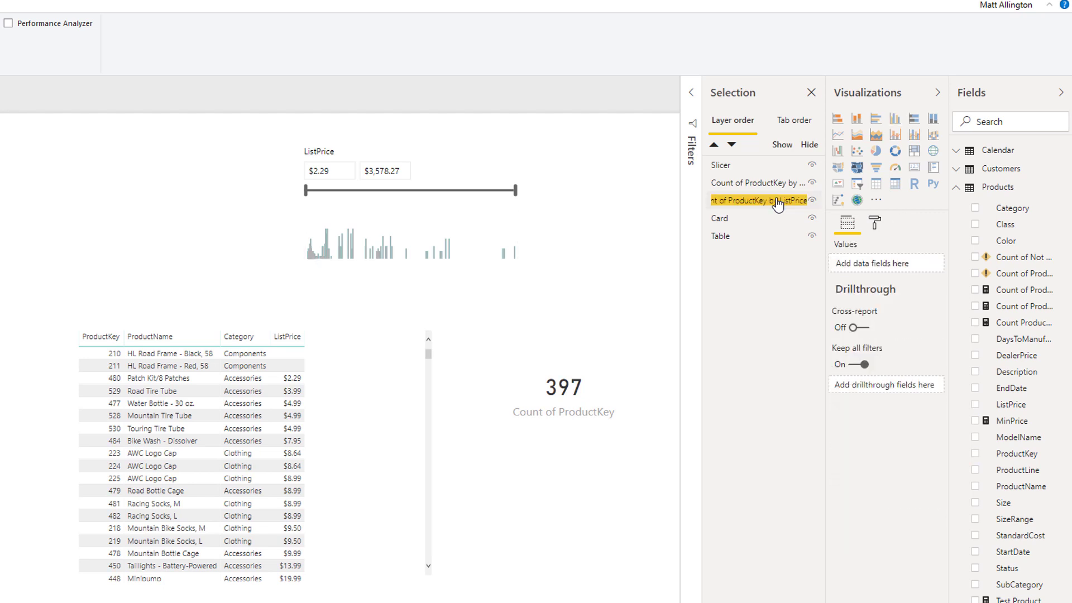
pyautogui.write('Selected')
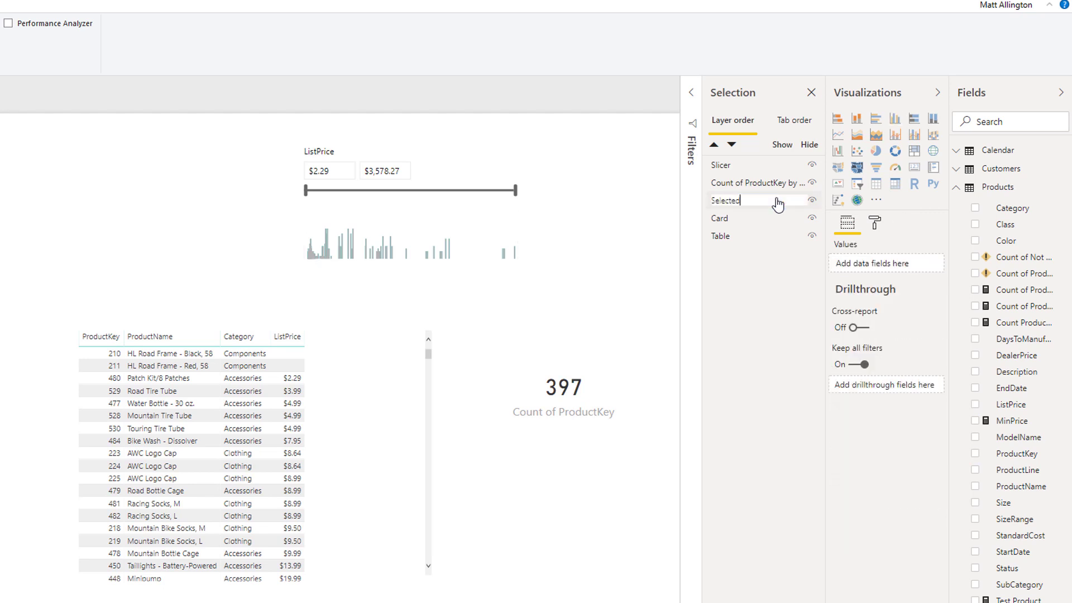
pyautogui.press('Return')
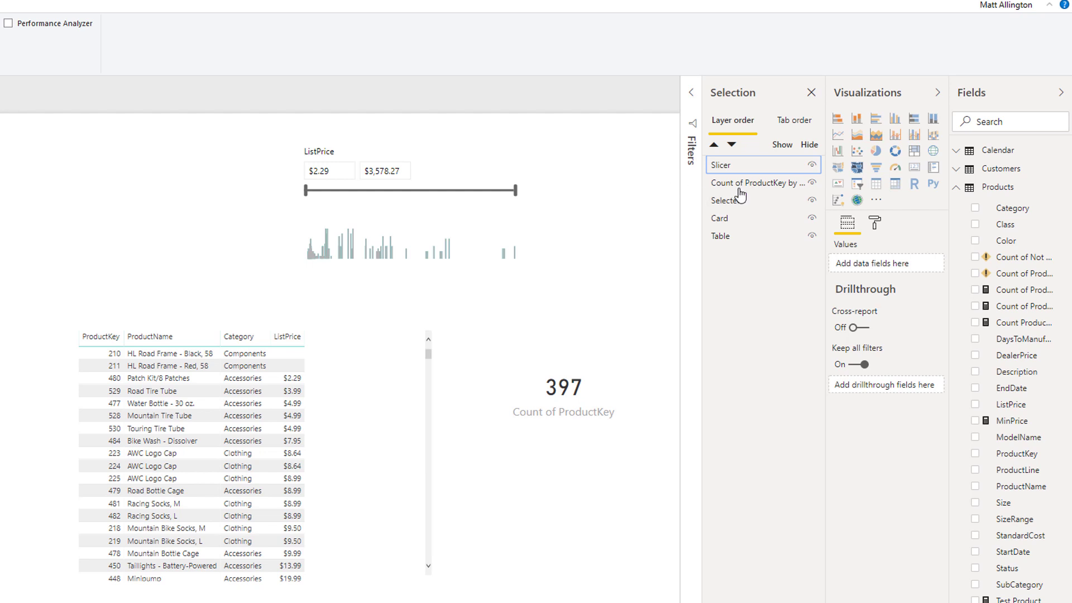
pyautogui.doubleClick(746, 186)
pyautogui.write('All Price Range')
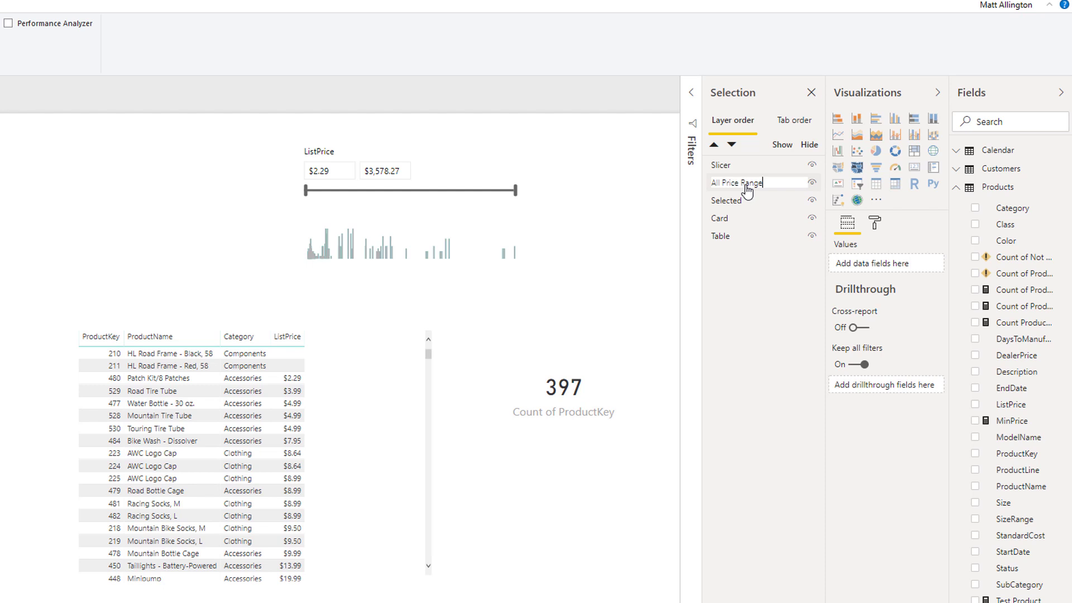
pyautogui.press('Return')
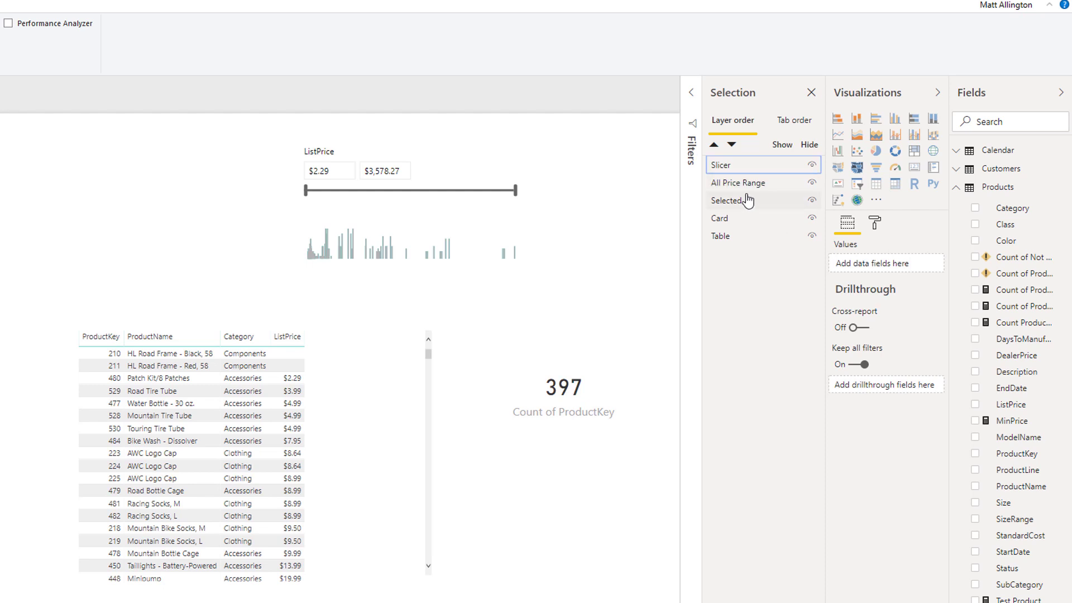
# Move the Selected layer above All Price Range, test the slider from $607.47, then clear it.
pyautogui.click(747, 201)
pyautogui.moveTo(755, 182); pyautogui.dragTo(754, 176)
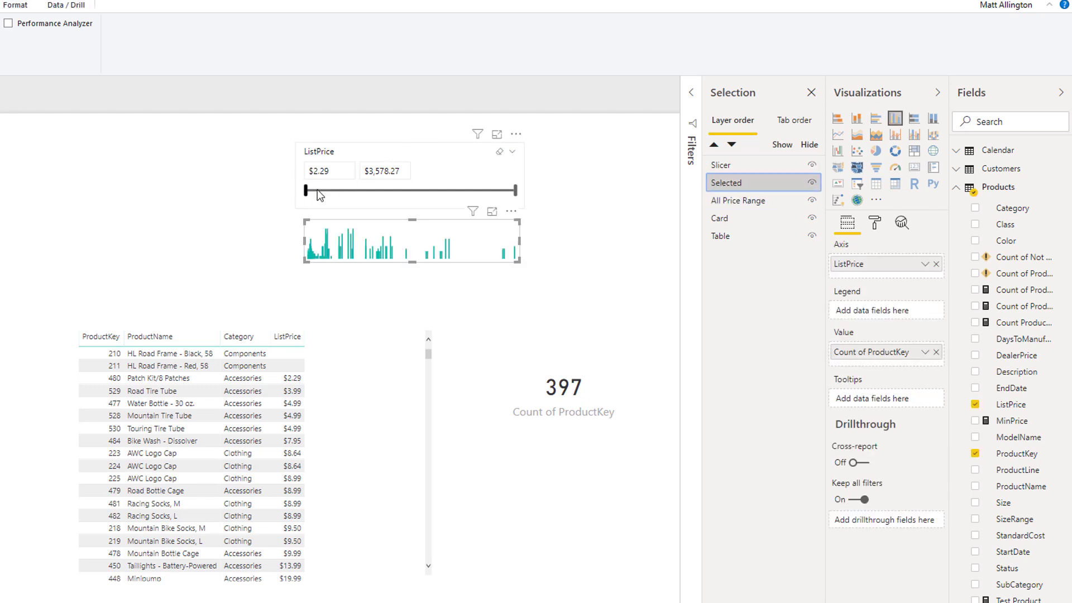
pyautogui.moveTo(306, 191); pyautogui.dragTo(341, 191)
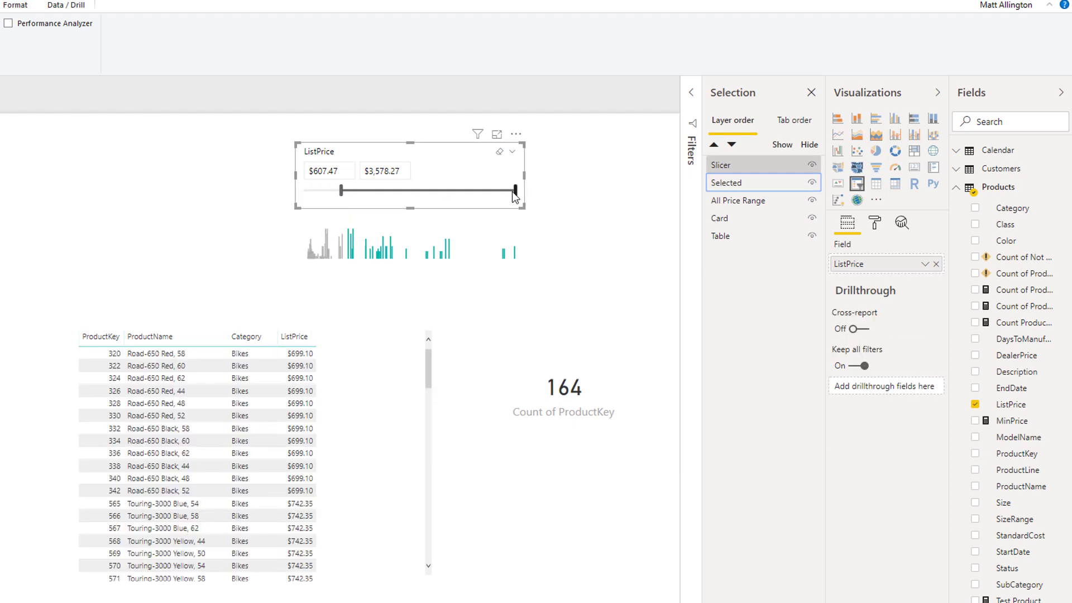
pyautogui.moveTo(515, 192); pyautogui.dragTo(412, 194)
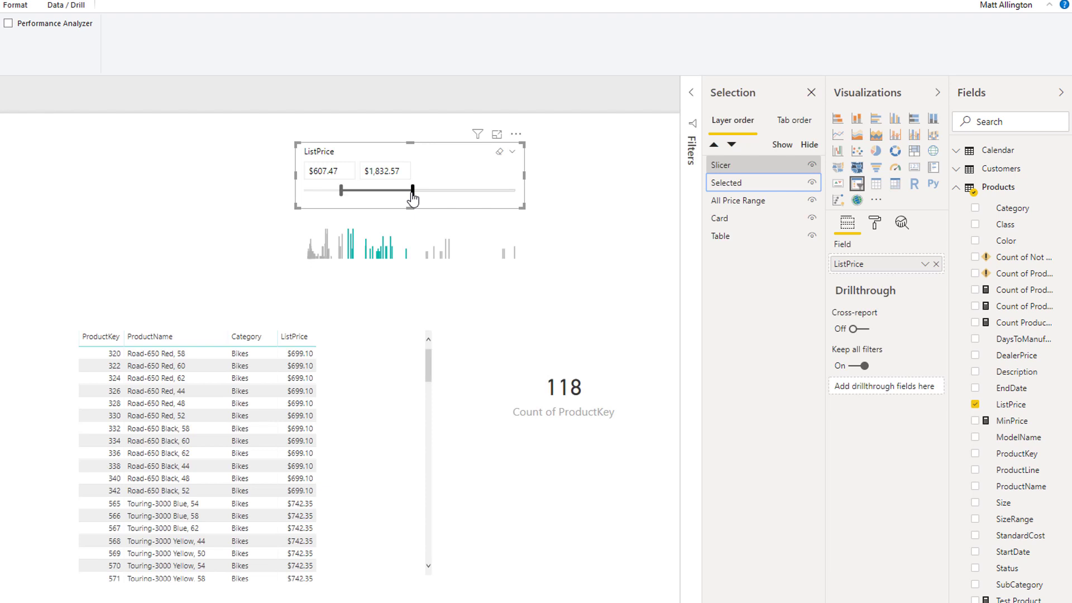
pyautogui.click(500, 154)
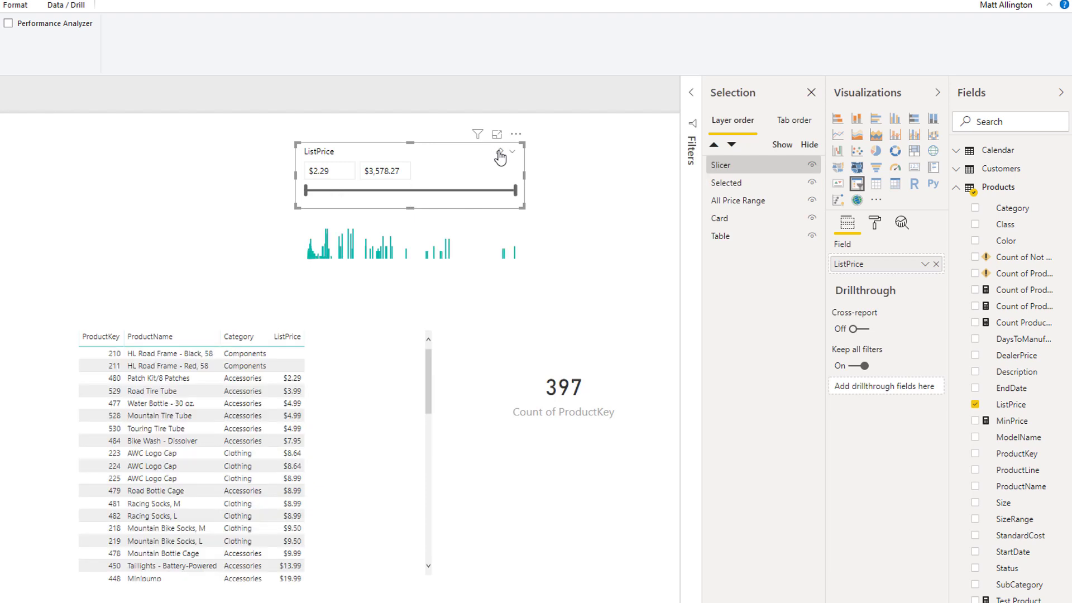
pyautogui.click(615, 216)
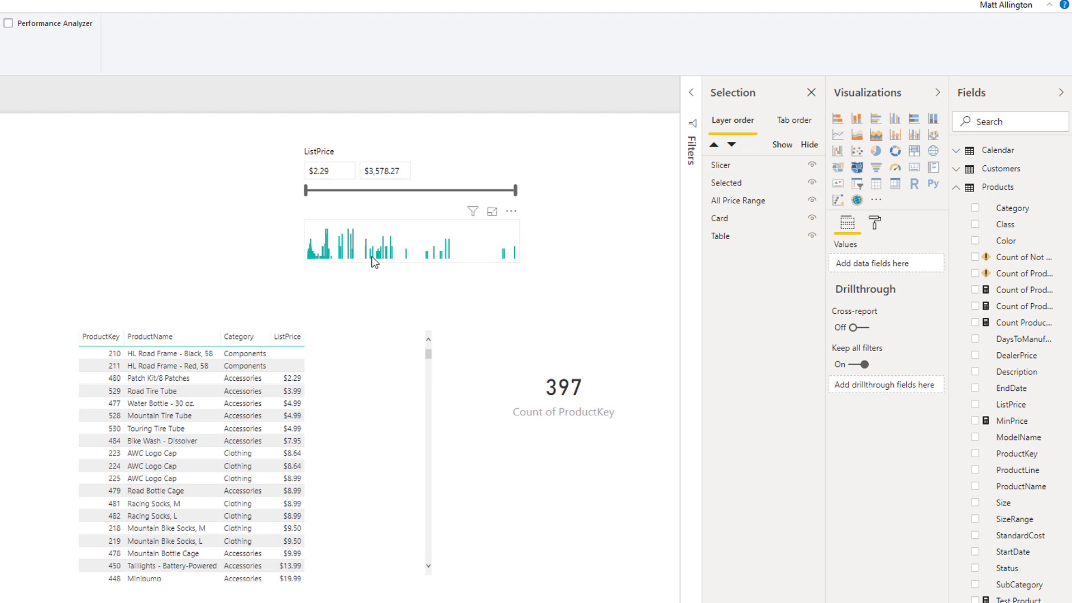
# In the published report, reset the slicer and set the price range to $956.73–$2,523.36.
pyautogui.click(96, 593)
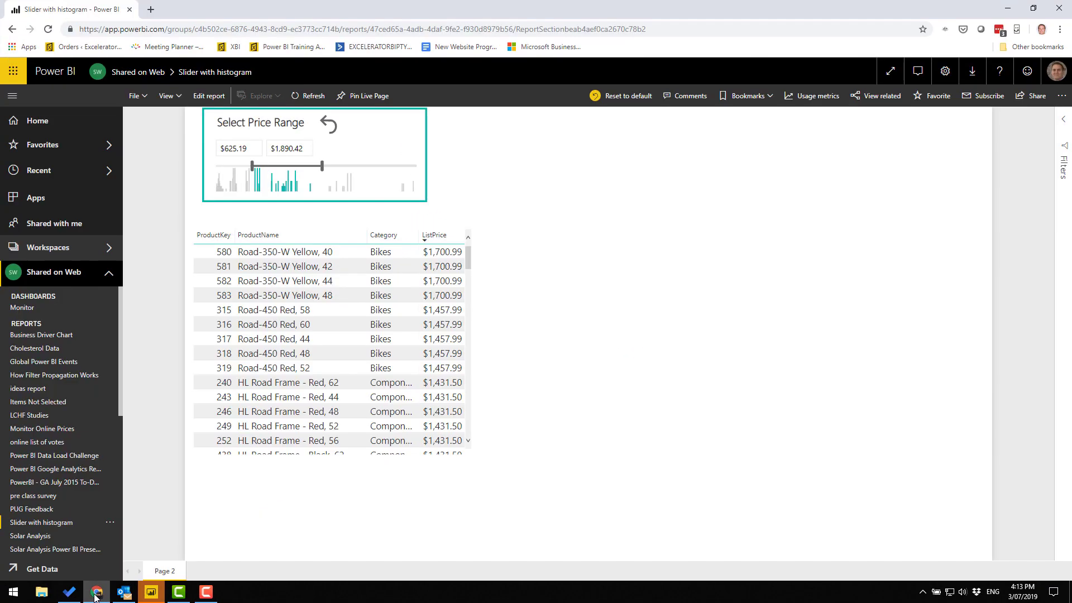
pyautogui.click(329, 125)
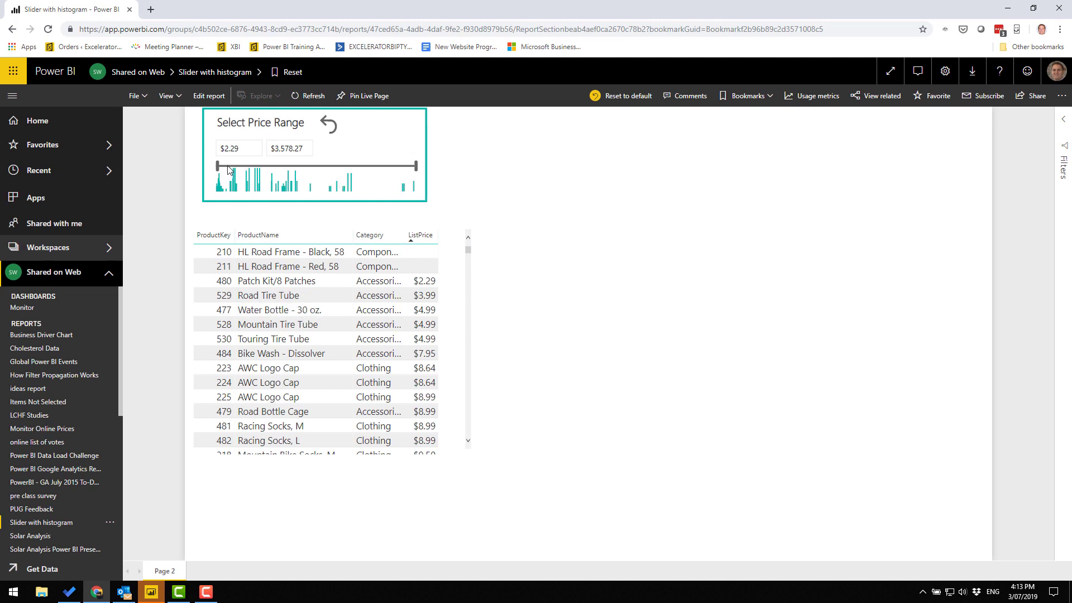
pyautogui.moveTo(218, 166); pyautogui.dragTo(271, 166)
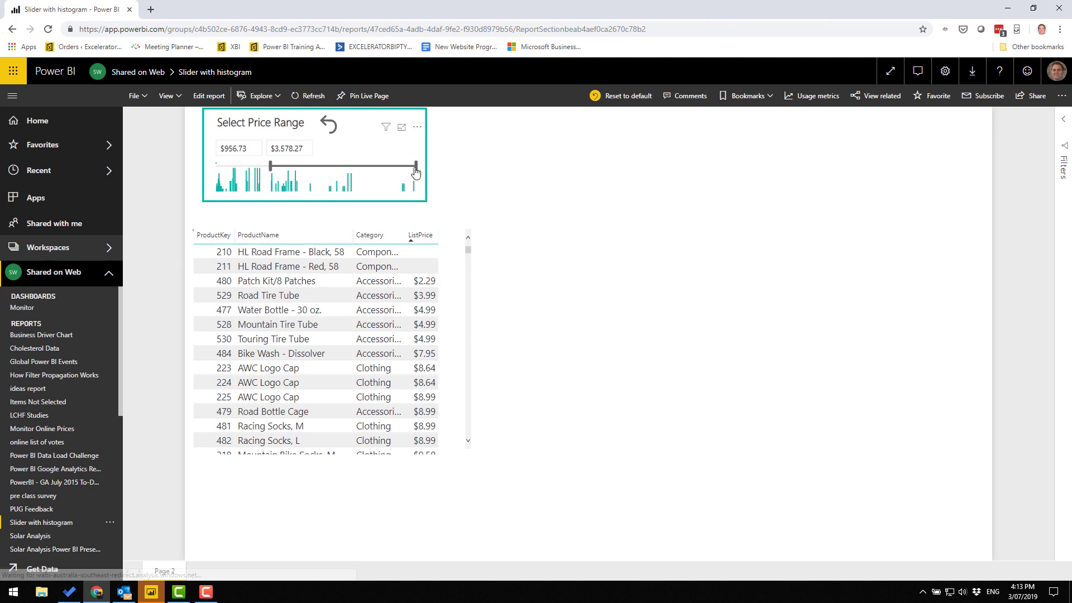
pyautogui.moveTo(416, 171); pyautogui.dragTo(357, 168)
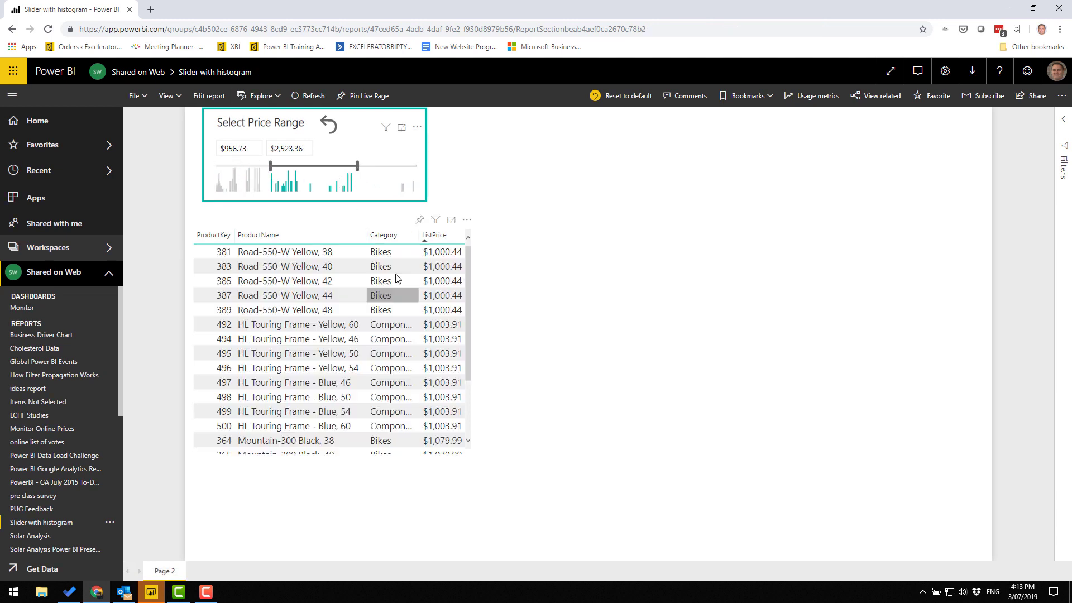